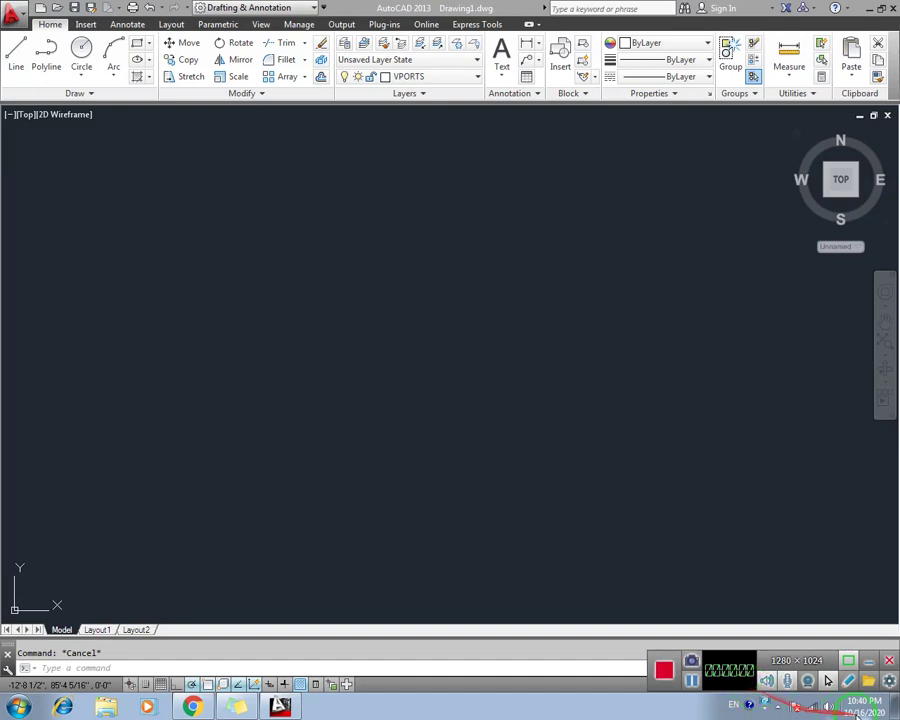
Draw a stepped zigzag outline from separate straight line segments.
{"action": "left_click", "coordinate": [870, 665]}
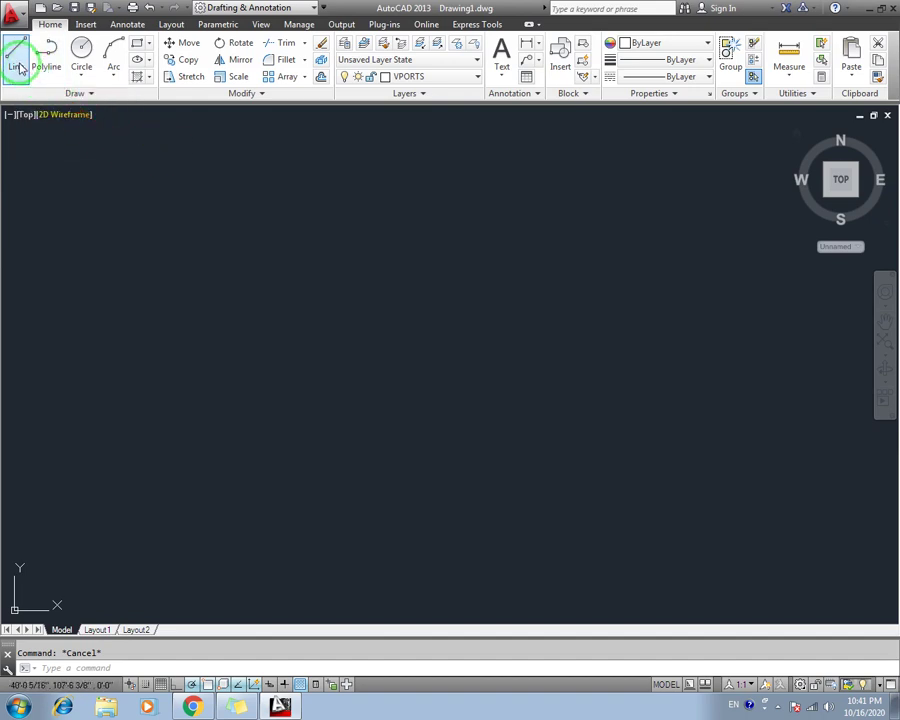
{"action": "left_click", "coordinate": [16, 60]}
{"action": "left_click", "coordinate": [187, 277]}
{"action": "left_click", "coordinate": [307, 276]}
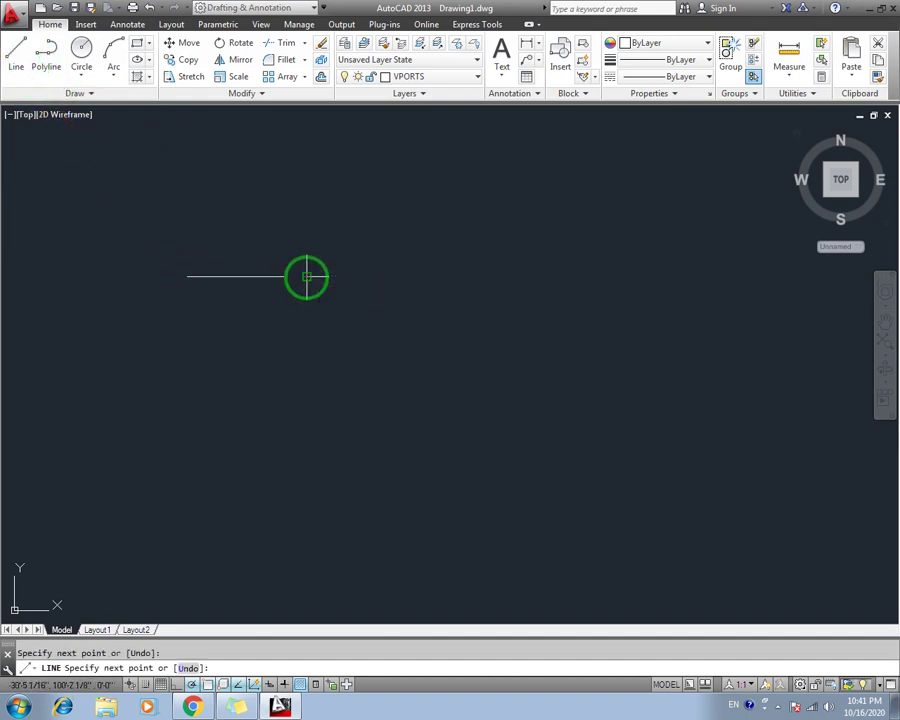
{"action": "left_click", "coordinate": [307, 198]}
{"action": "left_click", "coordinate": [420, 198]}
{"action": "left_click", "coordinate": [412, 267]}
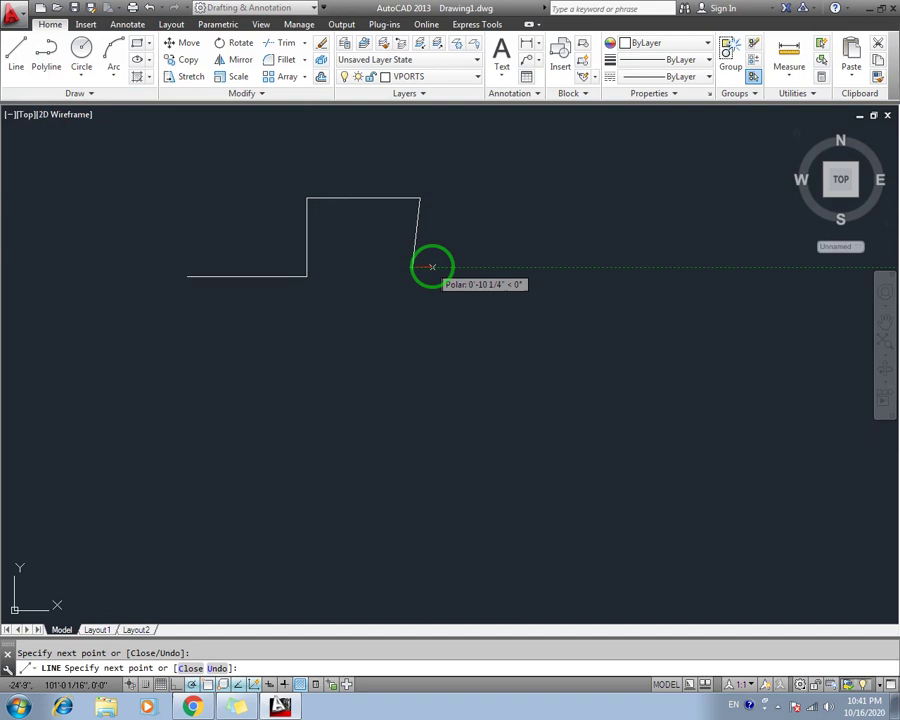
{"action": "left_click", "coordinate": [492, 267]}
{"action": "left_click", "coordinate": [492, 198]}
{"action": "left_click", "coordinate": [580, 212]}
{"action": "key", "text": "Escape"}
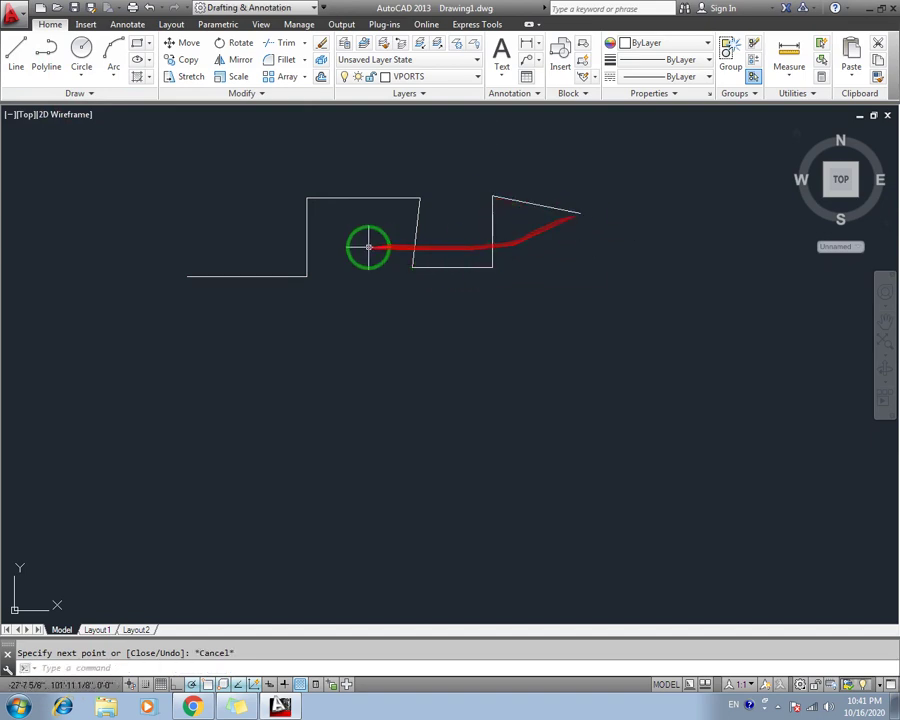
Draw a second stepped zigzag below it as a single polyline.
{"action": "left_click", "coordinate": [50, 62]}
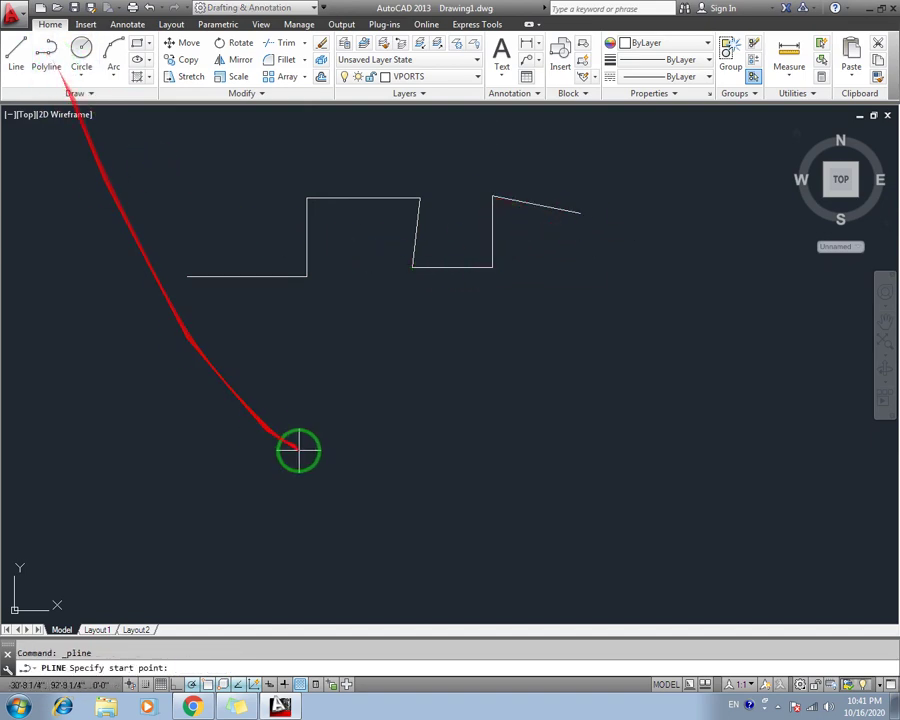
{"action": "left_click", "coordinate": [190, 348]}
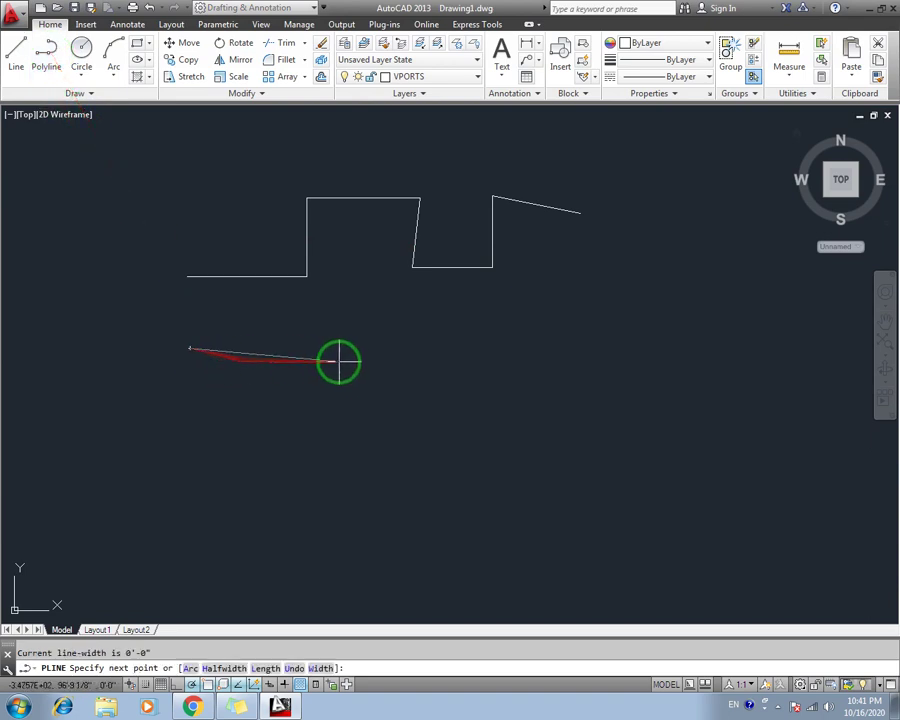
{"action": "left_click", "coordinate": [339, 362]}
{"action": "left_click", "coordinate": [339, 443]}
{"action": "left_click", "coordinate": [446, 430]}
{"action": "left_click", "coordinate": [489, 359]}
{"action": "left_click", "coordinate": [530, 375]}
{"action": "left_click", "coordinate": [640, 308]}
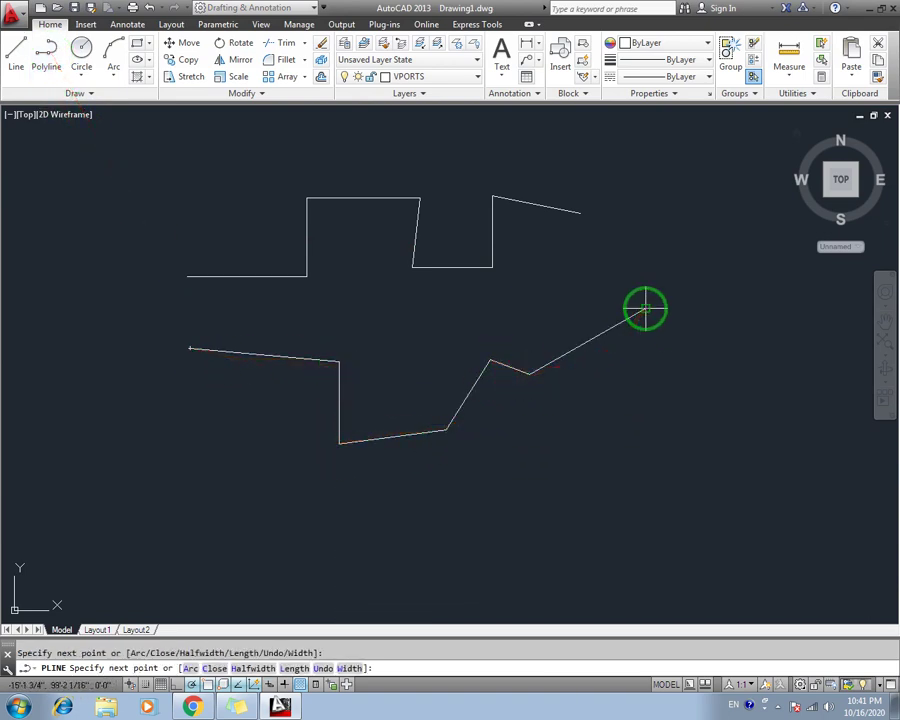
{"action": "key", "text": "Escape"}
Select the short slanted end segment of the upper line, then deselect it.
{"action": "middle_click_drag", "start_coordinate": [640, 306], "coordinate": [456, 267]}
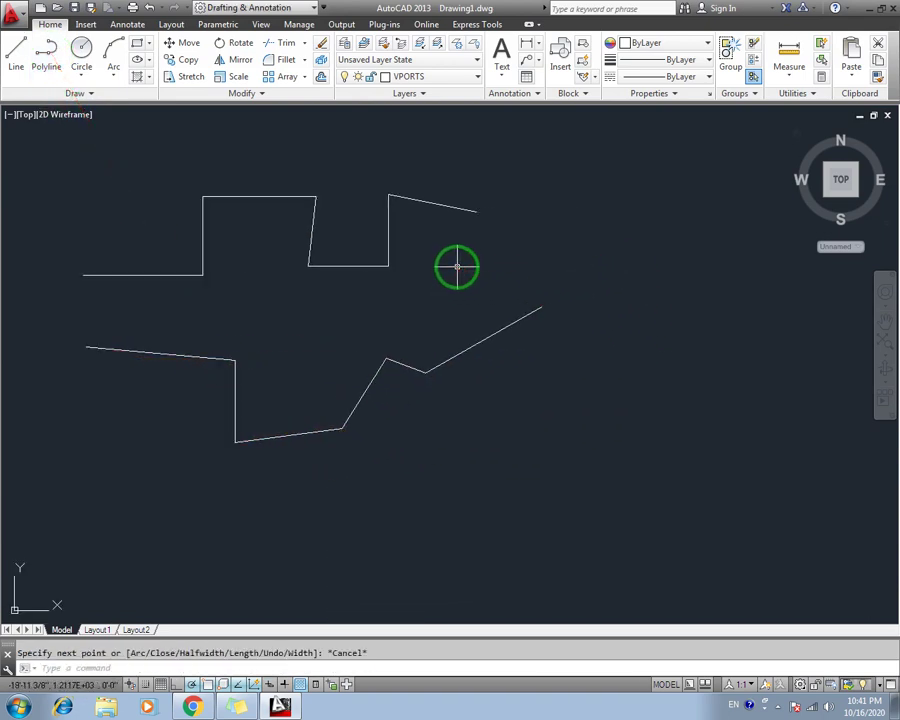
{"action": "left_click", "coordinate": [470, 197]}
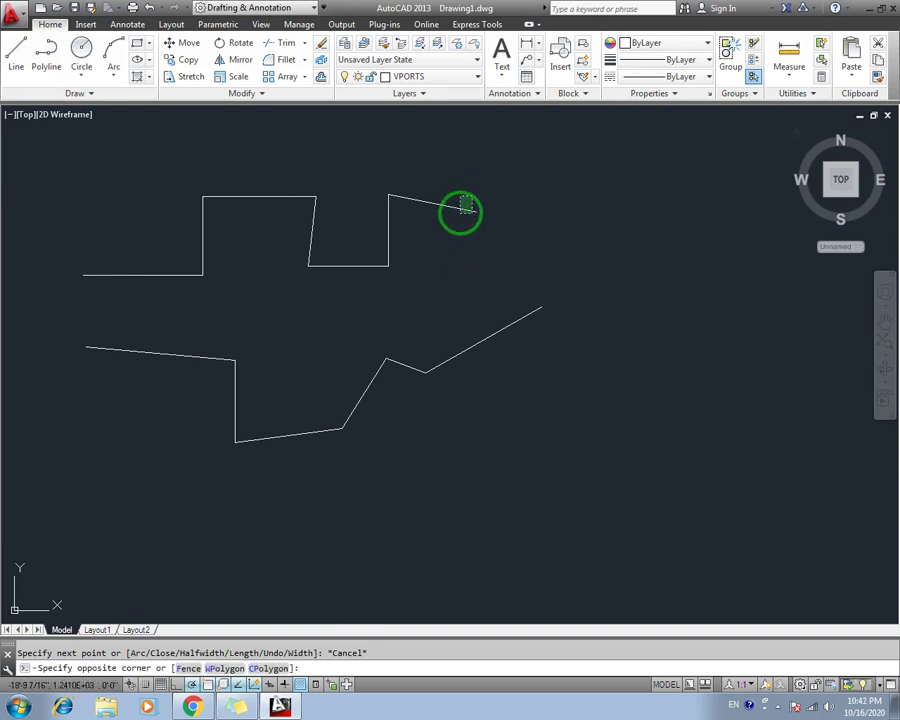
{"action": "left_click", "coordinate": [462, 208]}
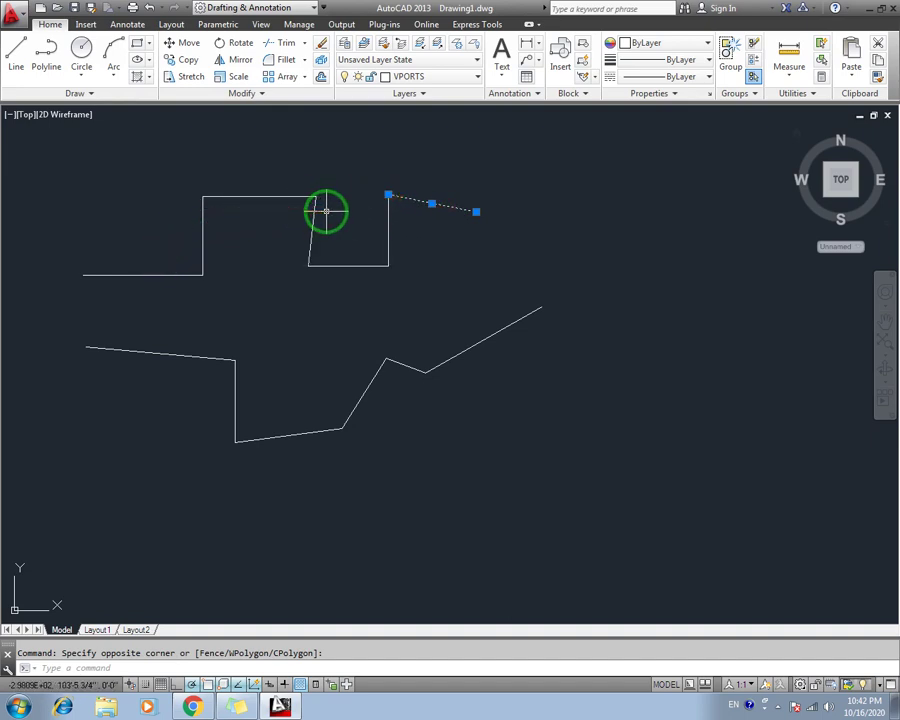
{"action": "key", "text": "Escape"}
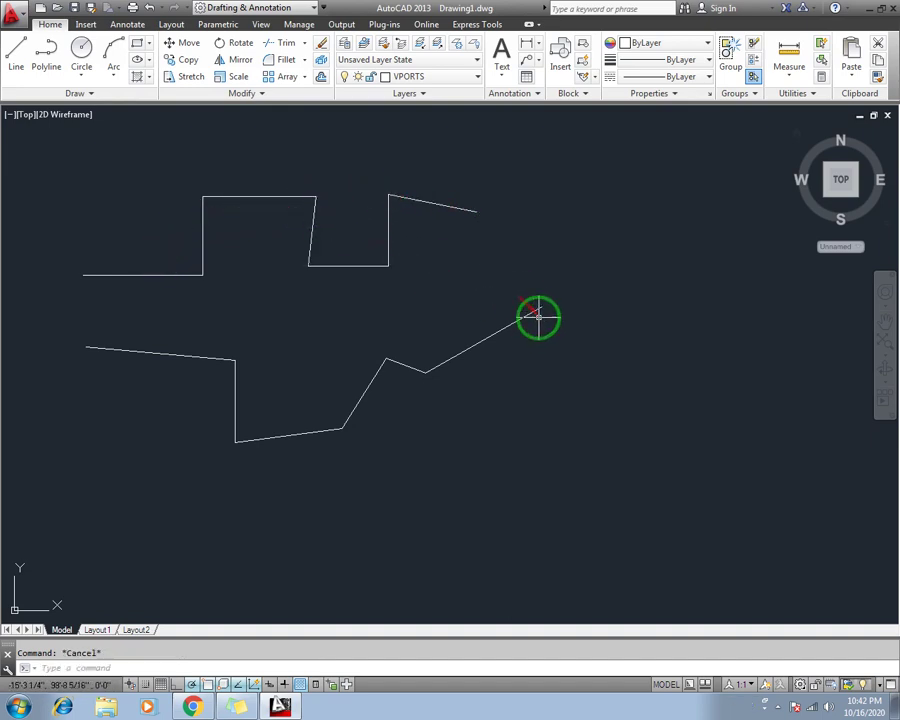
Select the lower polyline and drag its grips to move a vertex and its last segment.
{"action": "left_click", "coordinate": [530, 316]}
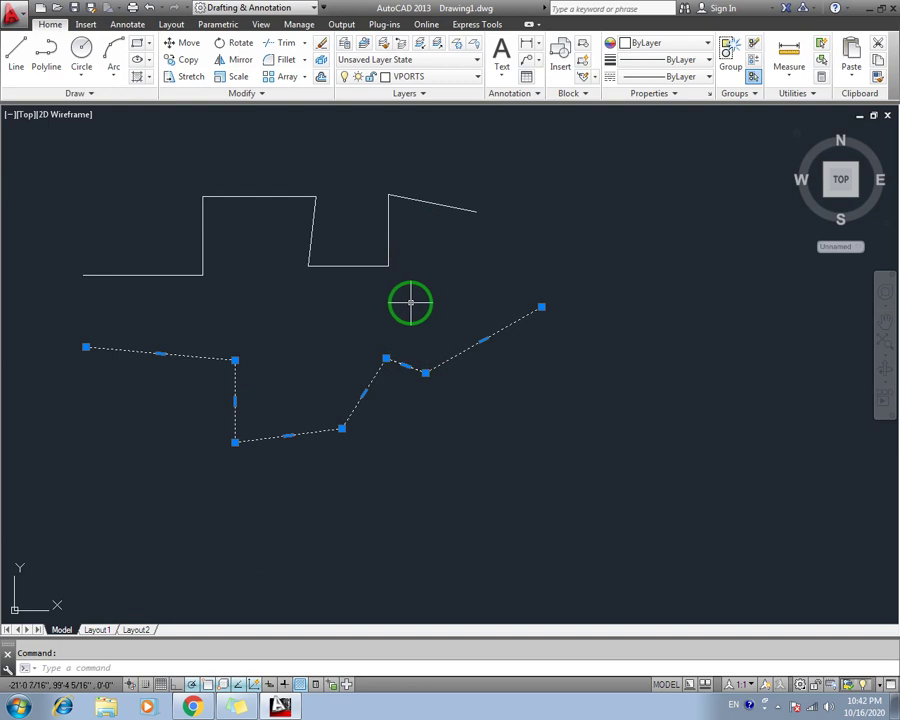
{"action": "scroll", "coordinate": [431, 376], "scroll_direction": "up", "scroll_amount": 5}
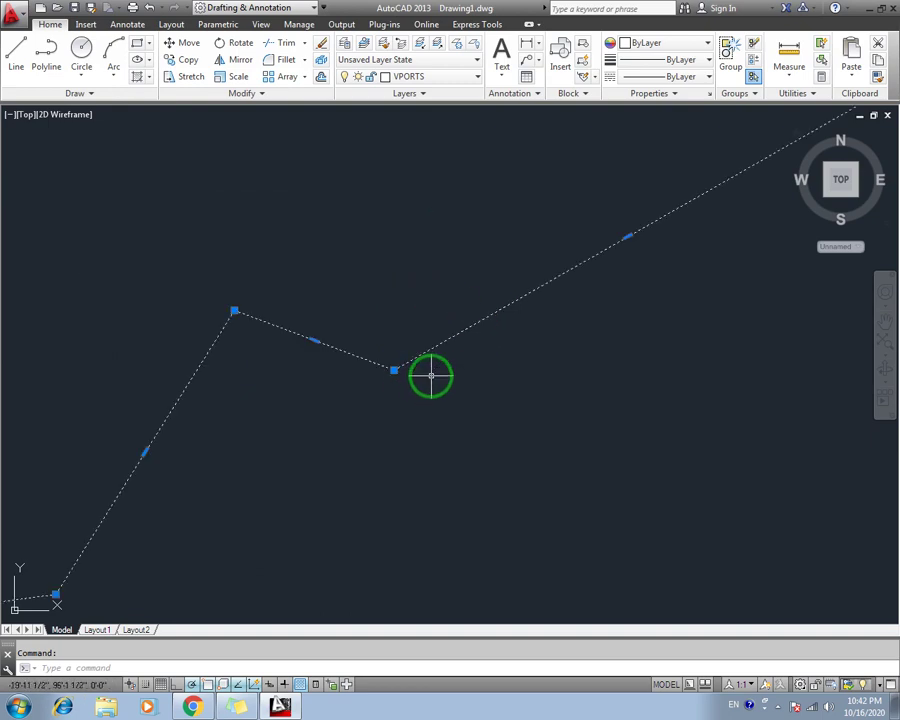
{"action": "scroll", "coordinate": [426, 385], "scroll_direction": "down", "scroll_amount": 4}
{"action": "left_click", "coordinate": [412, 376]}
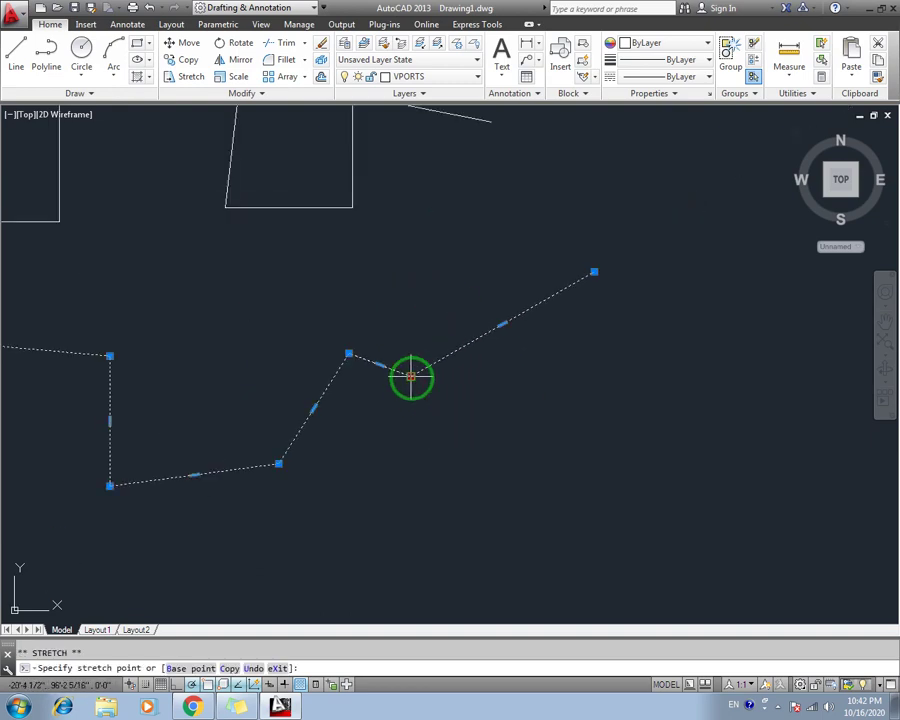
{"action": "left_click", "coordinate": [424, 424]}
{"action": "left_click", "coordinate": [508, 348]}
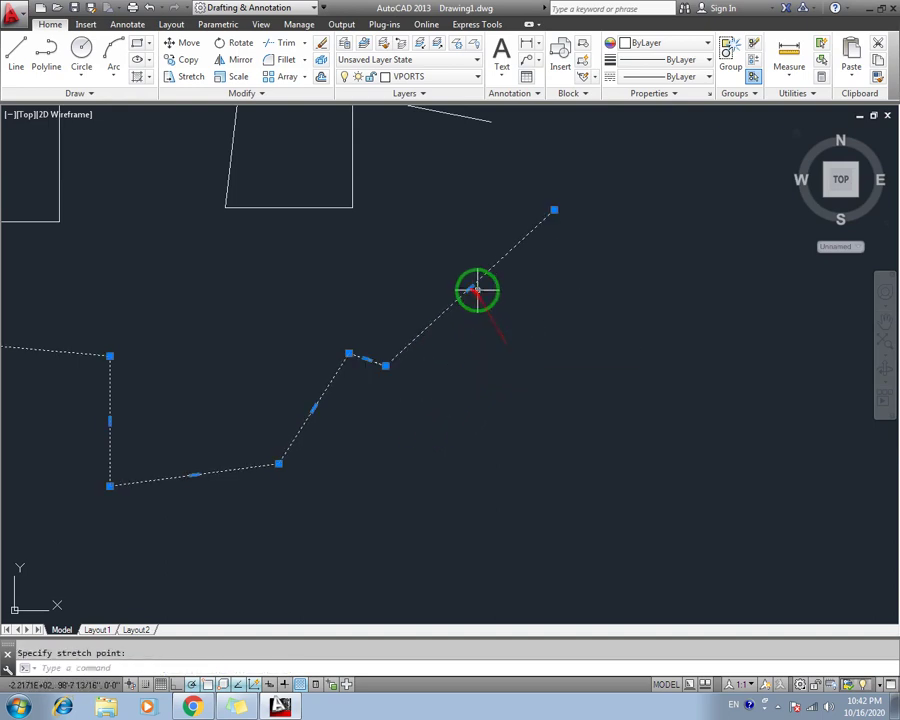
{"action": "left_click", "coordinate": [553, 208]}
{"action": "left_click", "coordinate": [553, 208]}
Drag the polyline's end point out to the right and reposition two more corner vertices.
{"action": "left_click", "coordinate": [555, 210]}
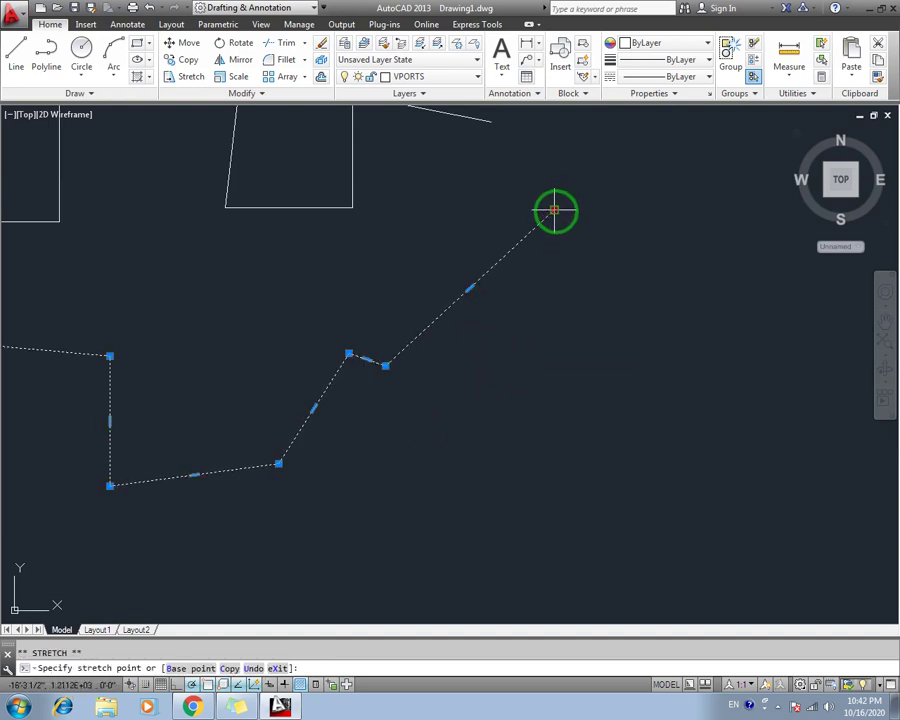
{"action": "left_click", "coordinate": [643, 364]}
{"action": "left_click", "coordinate": [348, 355]}
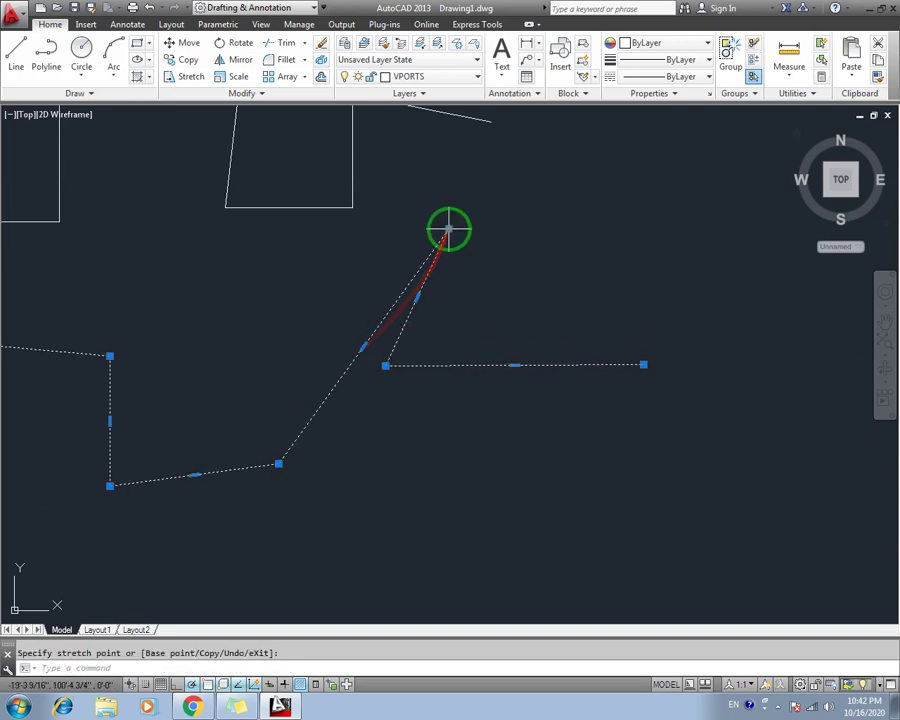
{"action": "left_click", "coordinate": [449, 229]}
{"action": "middle_click_drag", "start_coordinate": [380, 364], "coordinate": [618, 311]}
{"action": "left_click", "coordinate": [351, 304]}
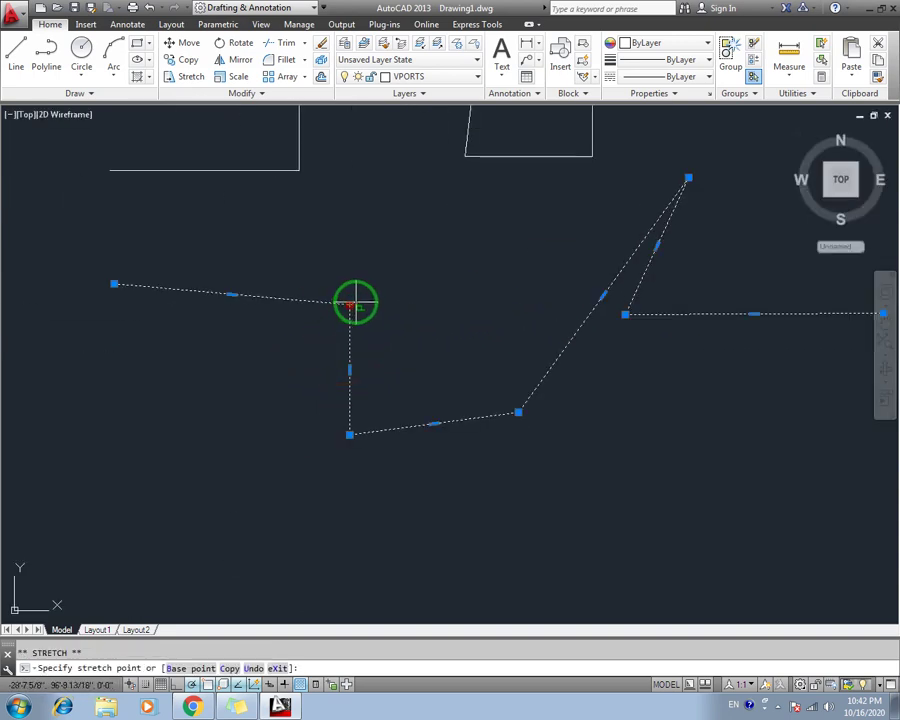
{"action": "left_click", "coordinate": [368, 195]}
Window-select all eight sketched objects and erase them.
{"action": "scroll", "coordinate": [387, 314], "scroll_direction": "down", "scroll_amount": 6}
{"action": "mouse_move", "coordinate": [392, 316]}
{"action": "left_mouse_down"}
{"action": "mouse_move", "coordinate": [510, 232]}
{"action": "mouse_move", "coordinate": [330, 397]}
{"action": "mouse_move", "coordinate": [78, 176]}
{"action": "mouse_move", "coordinate": [44, 66]}
{"action": "mouse_move", "coordinate": [90, 218]}
{"action": "left_mouse_up"}
{"action": "key", "text": "Delete"}
{"action": "type", "text": "p"}
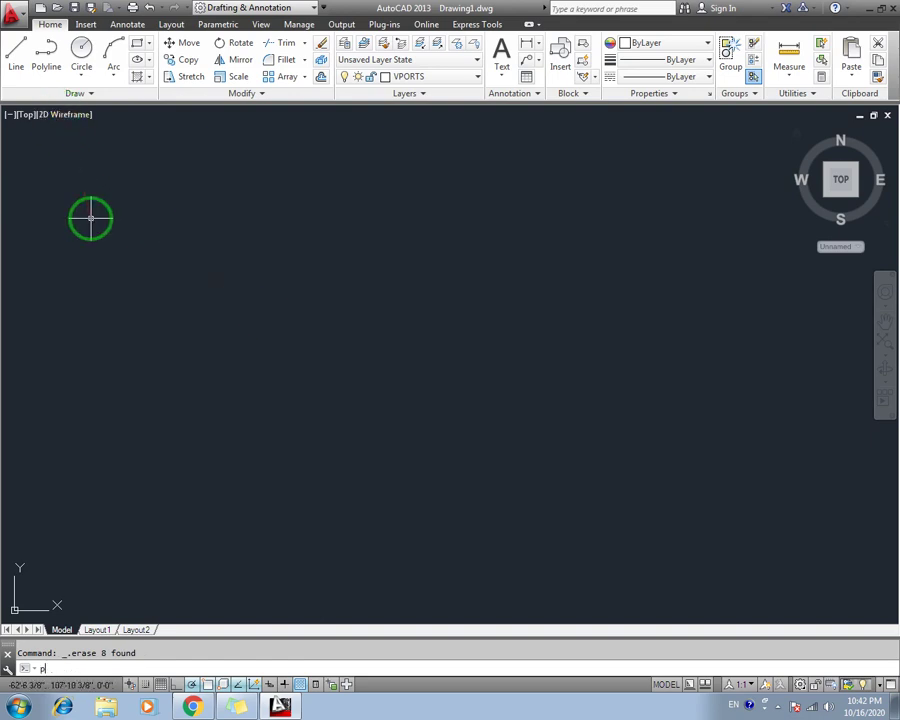
Start a new polyline and pick its start point at the left.
{"action": "type", "text": "l"}
{"action": "key", "text": "Escape"}
{"action": "type", "text": "p"}
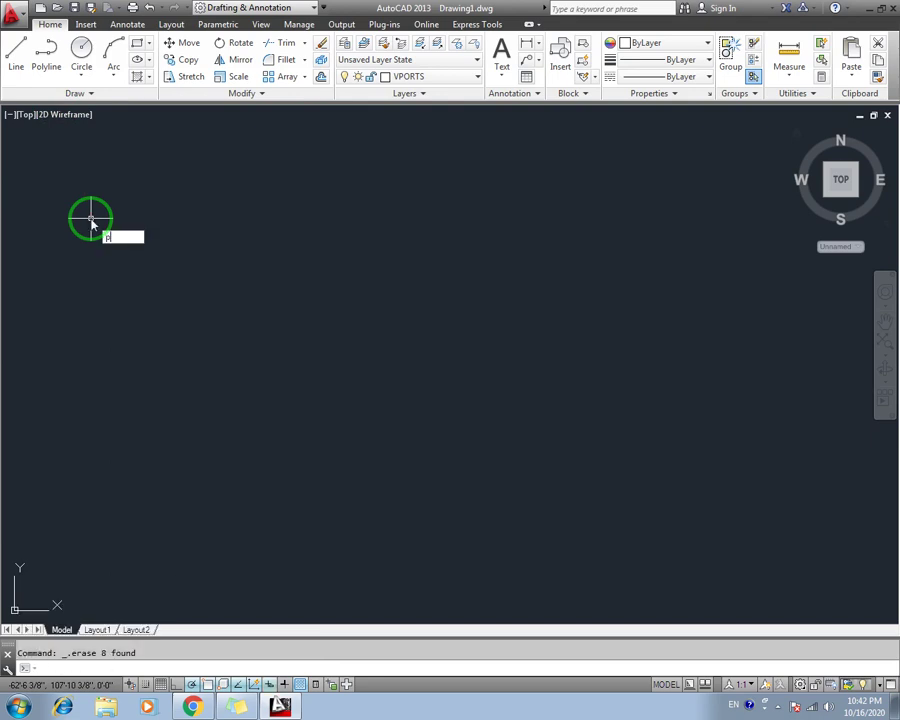
{"action": "type", "text": "l"}
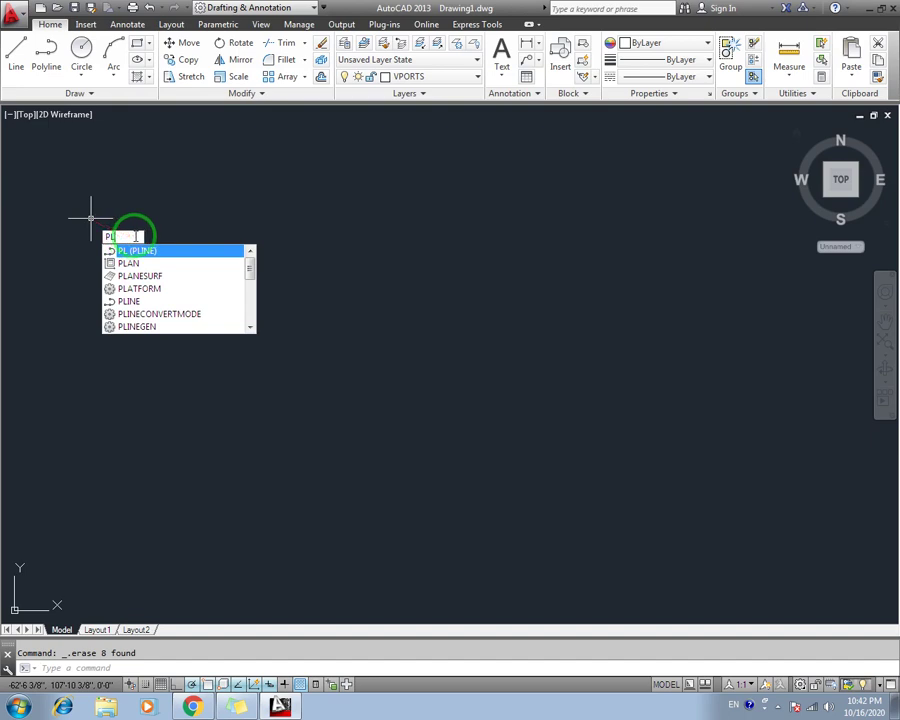
{"action": "key", "text": "Return"}
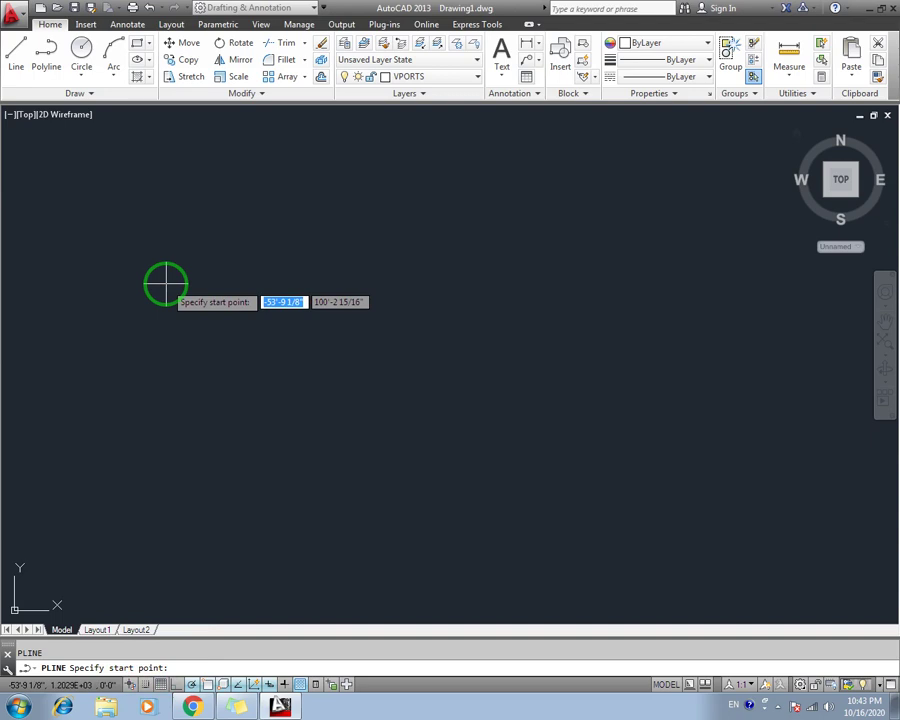
{"action": "left_click", "coordinate": [200, 268]}
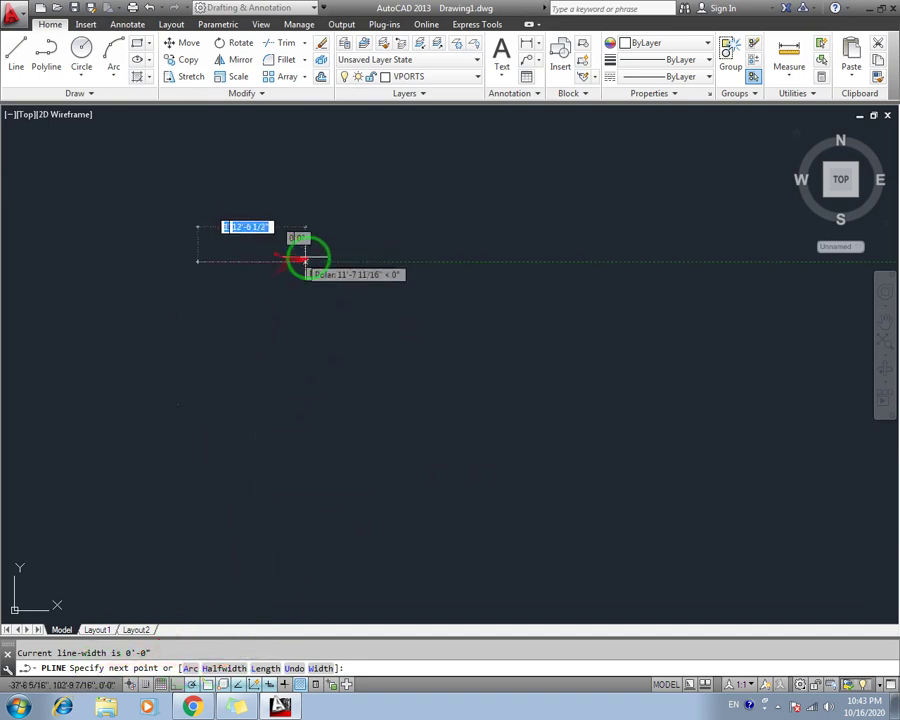
Draw a 10-foot horizontal segment followed by a 6-inch vertical segment.
{"action": "type", "text": "10"}
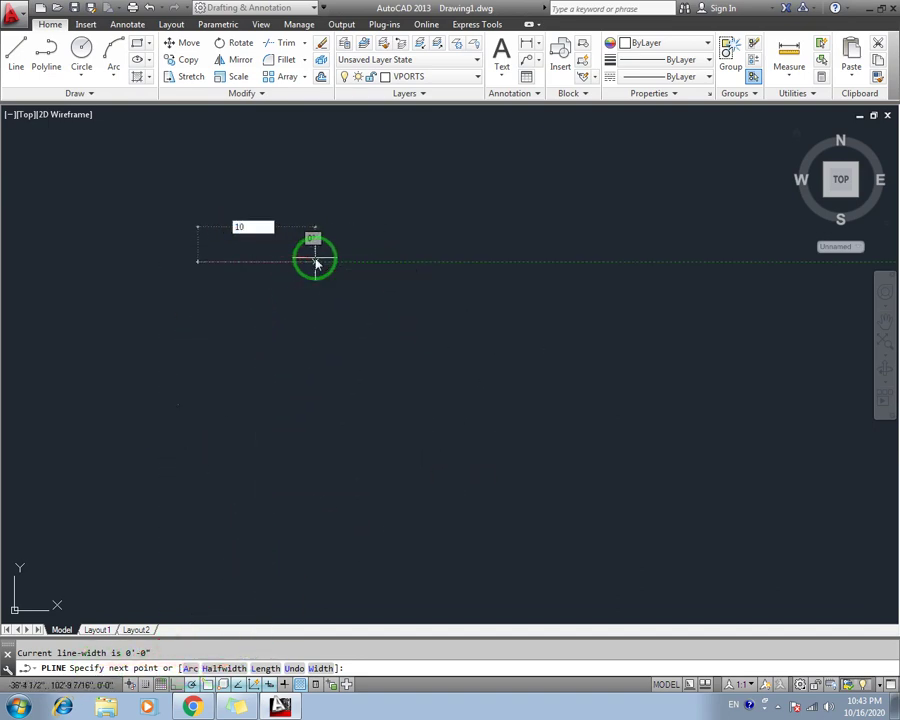
{"action": "key", "text": "Return"}
{"action": "scroll", "coordinate": [280, 254], "scroll_direction": "up", "scroll_amount": 2}
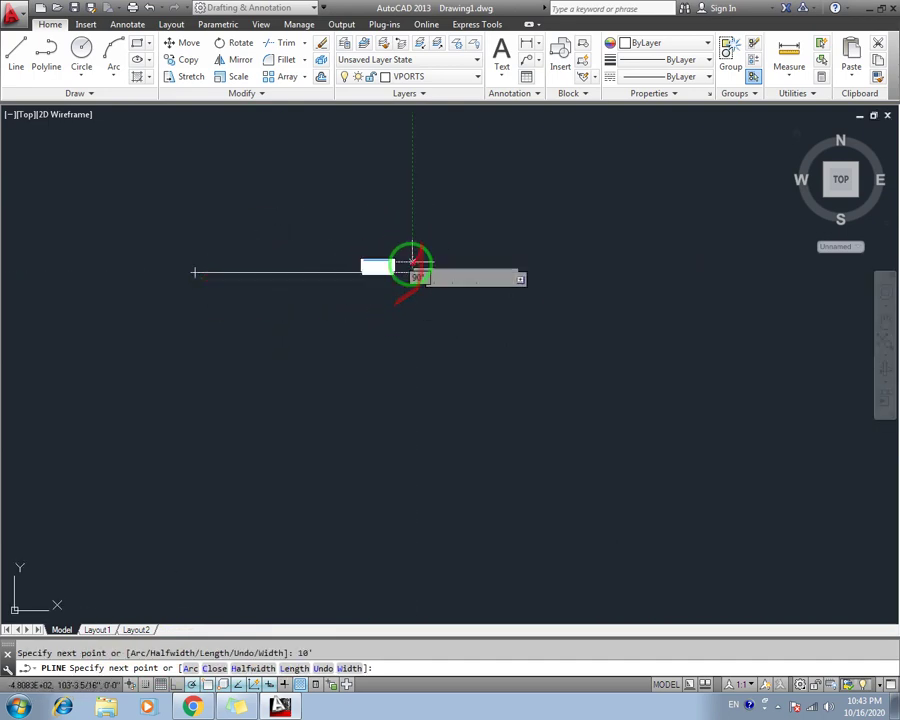
{"action": "middle_click_drag", "start_coordinate": [412, 233], "coordinate": [370, 288]}
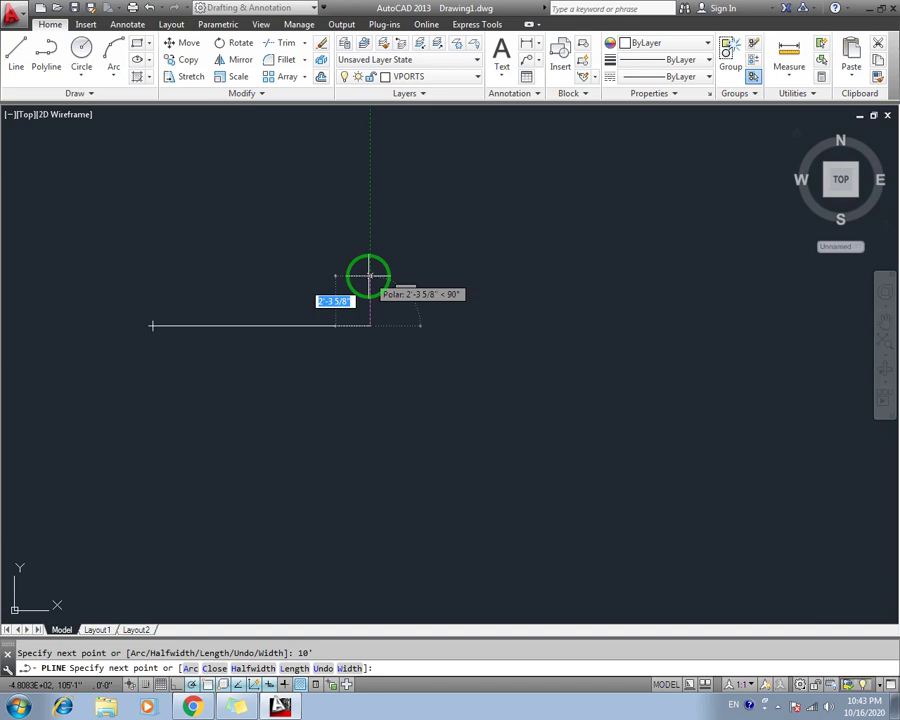
{"action": "type", "text": "6"}
{"action": "key", "text": "Return"}
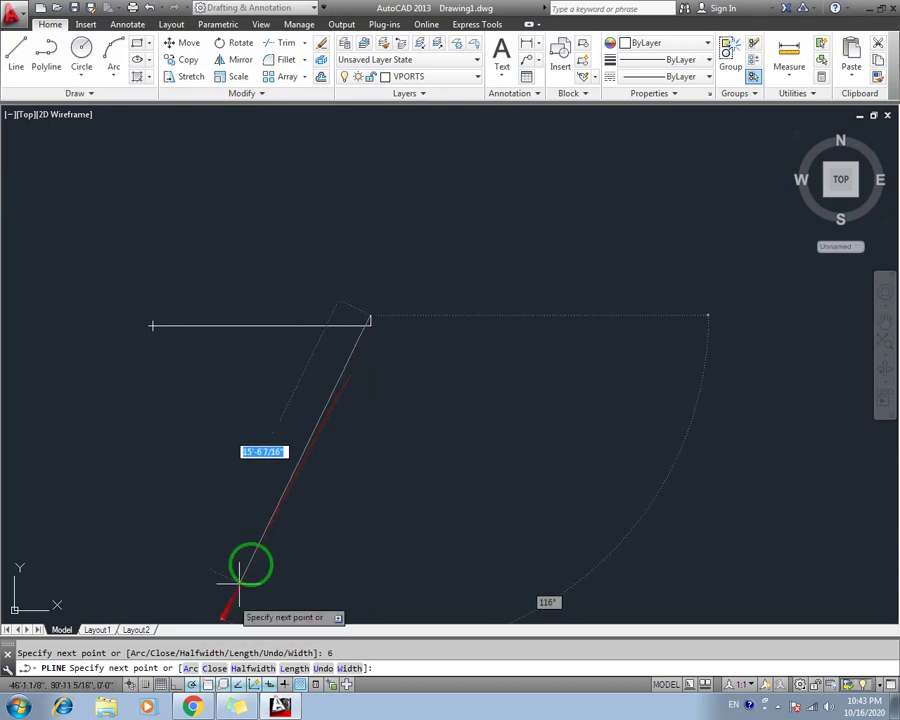
Add a semicircular arc bump to the polyline.
{"action": "left_click", "coordinate": [190, 668]}
{"action": "middle_click_drag", "start_coordinate": [458, 270], "coordinate": [470, 290]}
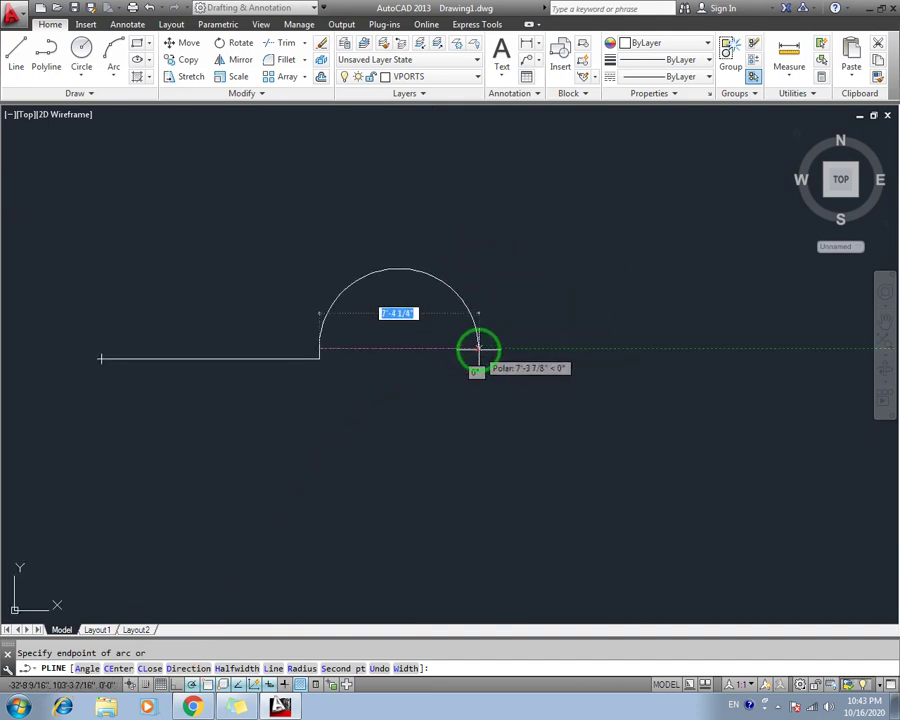
{"action": "left_click", "coordinate": [478, 348]}
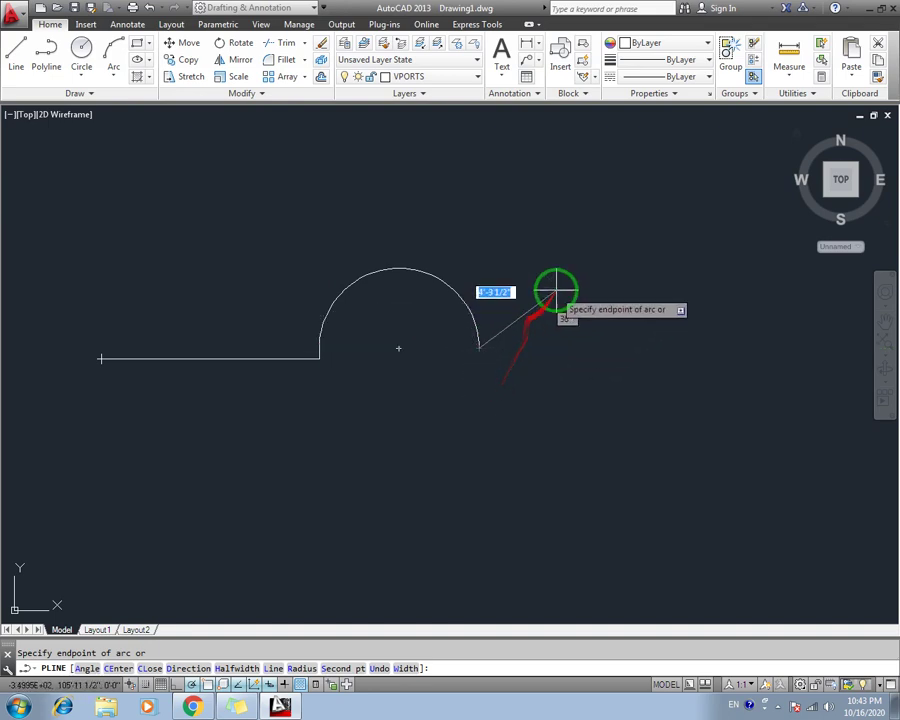
{"action": "middle_click_drag", "start_coordinate": [548, 320], "coordinate": [480, 330]}
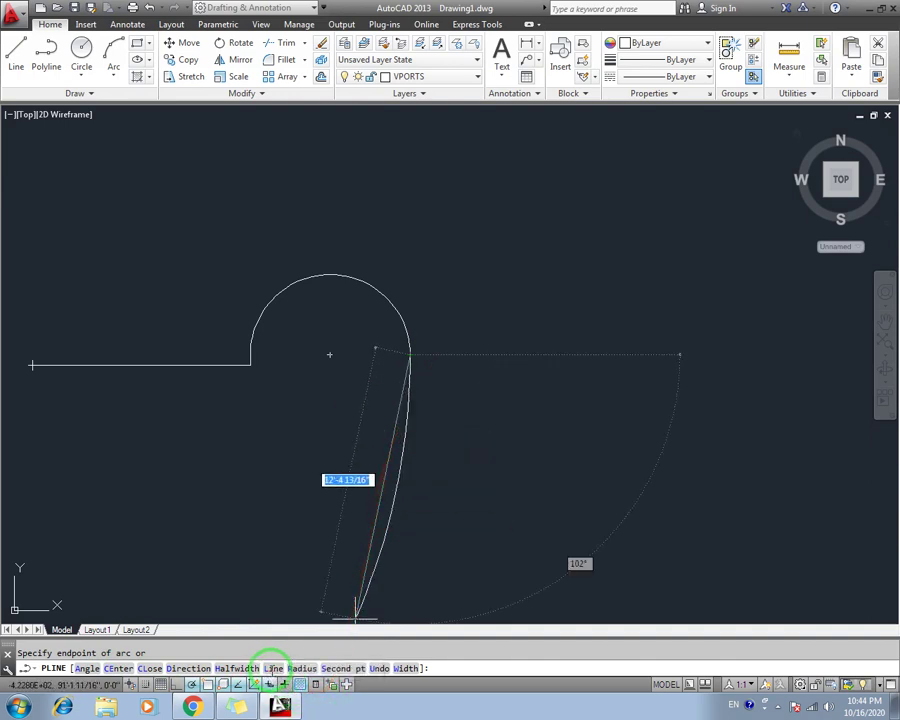
Switch back to straight segments and draw a rectangular step, a zigzag and a long diagonal.
{"action": "left_click", "coordinate": [272, 668]}
{"action": "left_click", "coordinate": [489, 353]}
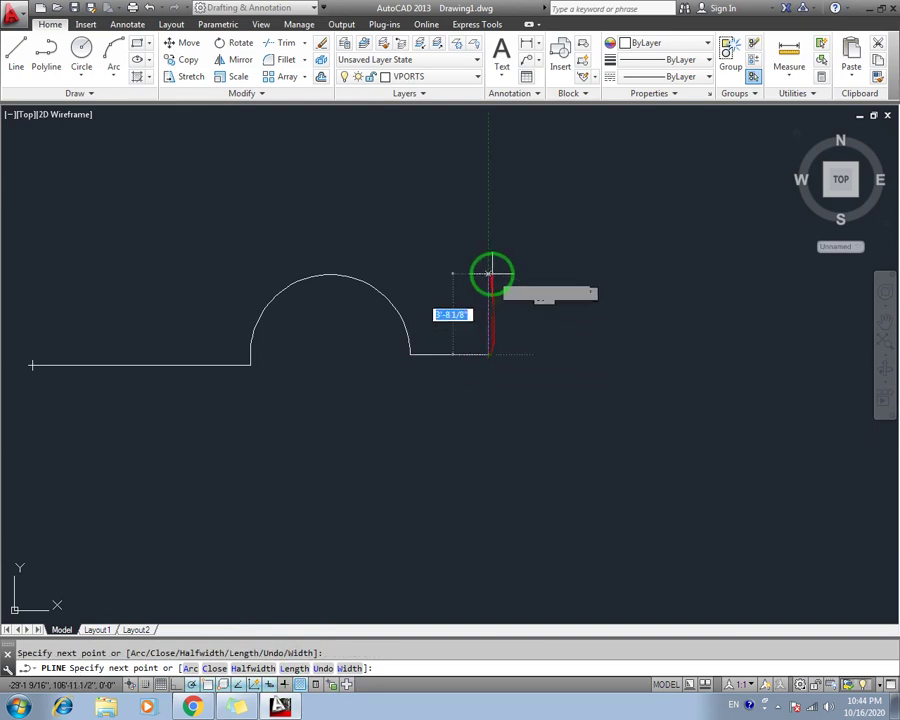
{"action": "left_click", "coordinate": [489, 270]}
{"action": "left_click", "coordinate": [569, 263]}
{"action": "left_click", "coordinate": [569, 350]}
{"action": "left_click", "coordinate": [537, 400]}
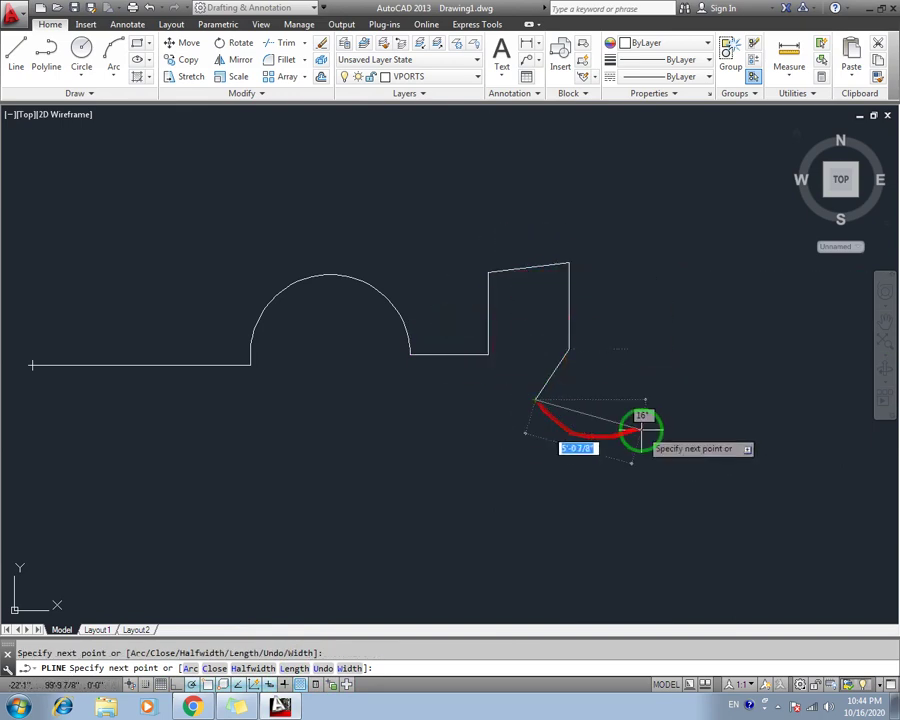
{"action": "left_click", "coordinate": [641, 430]}
{"action": "left_click", "coordinate": [641, 347]}
{"action": "left_click", "coordinate": [704, 428]}
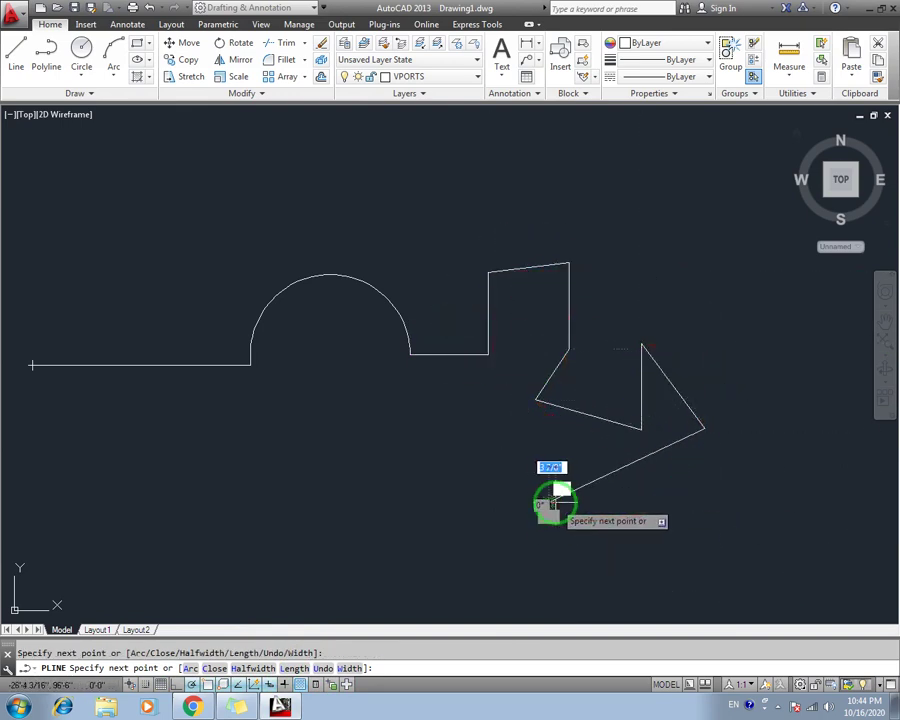
{"action": "left_click", "coordinate": [548, 500]}
Switch to arcs and add a chain of wavy arcs curving to the left.
{"action": "left_click", "coordinate": [191, 668]}
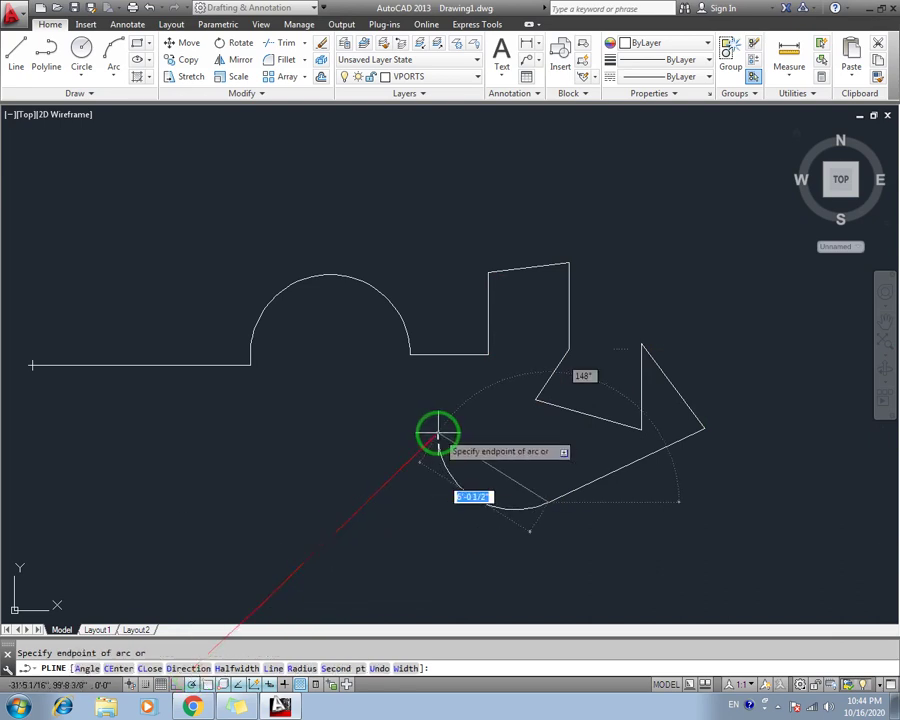
{"action": "left_click", "coordinate": [487, 447]}
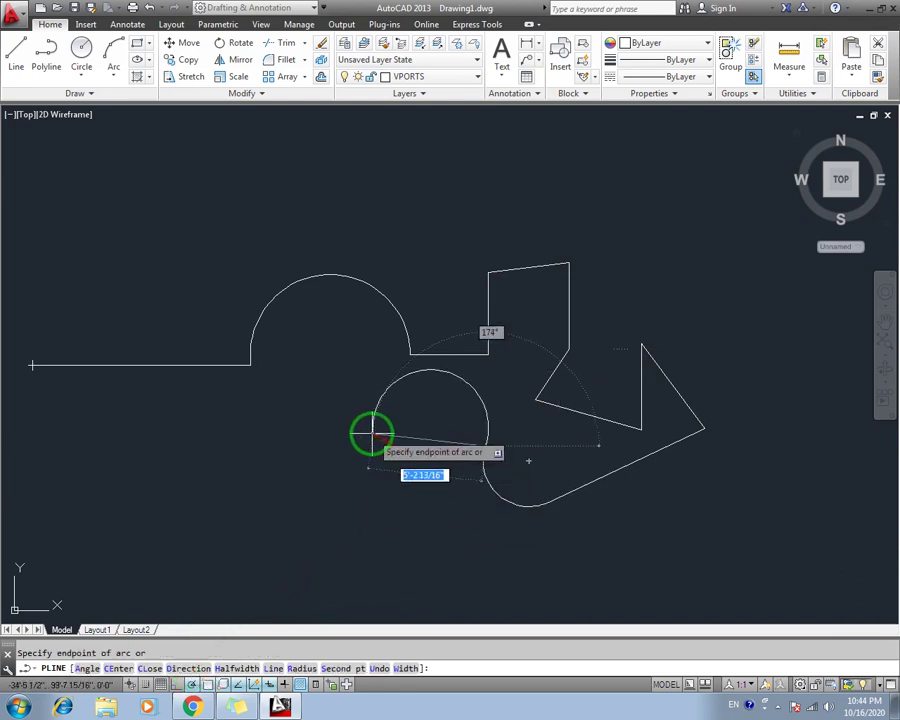
{"action": "left_click", "coordinate": [372, 438]}
{"action": "left_click", "coordinate": [326, 467]}
{"action": "left_click", "coordinate": [253, 494]}
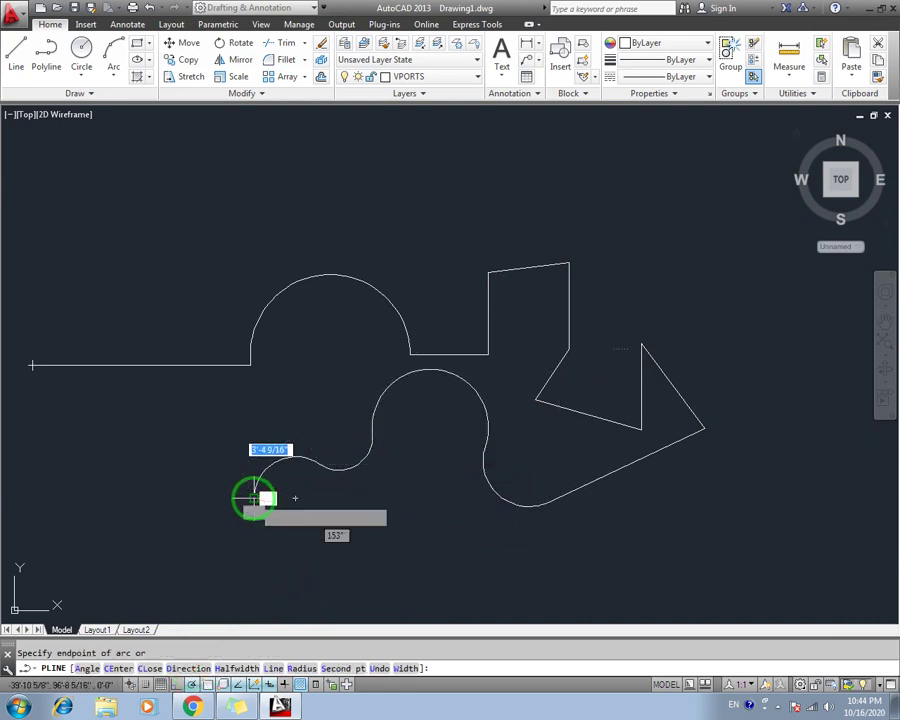
{"action": "middle_click_drag", "start_coordinate": [251, 492], "coordinate": [399, 447]}
{"action": "left_click", "coordinate": [341, 470]}
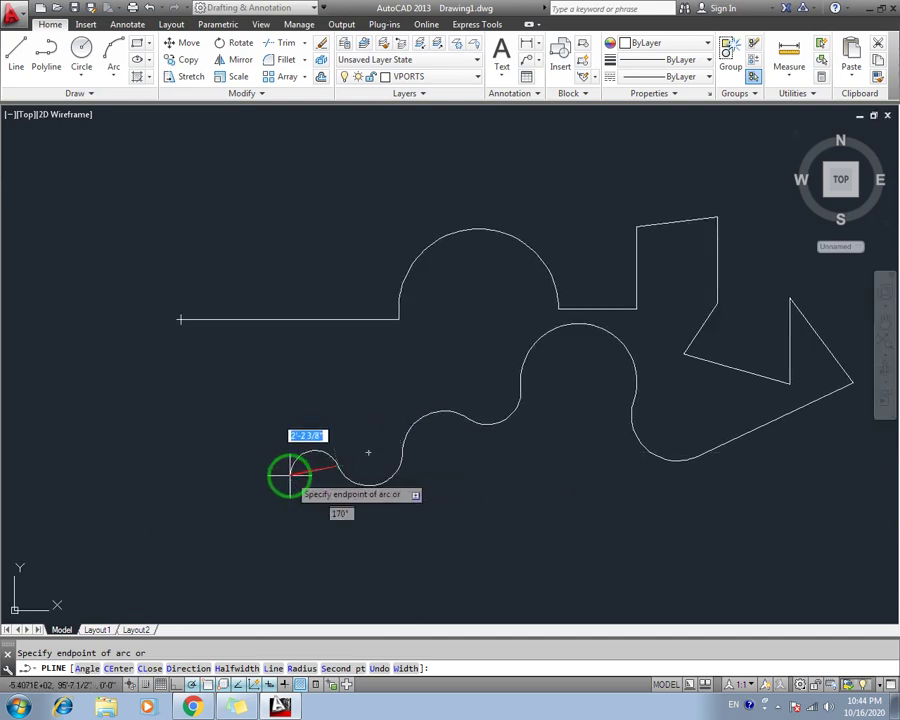
{"action": "left_click", "coordinate": [282, 482]}
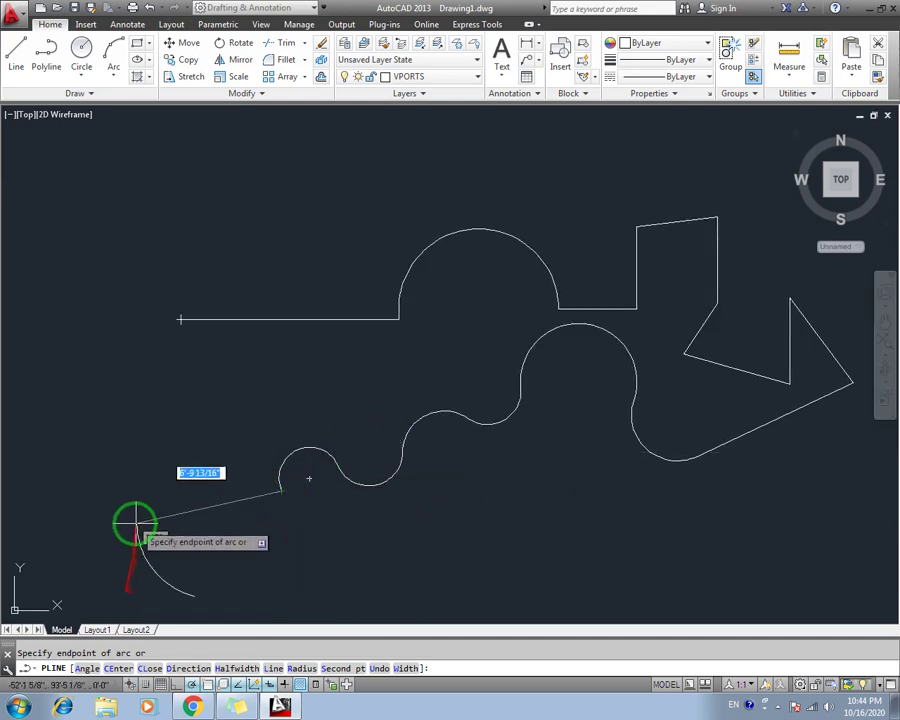
{"action": "middle_click_drag", "start_coordinate": [131, 512], "coordinate": [257, 465]}
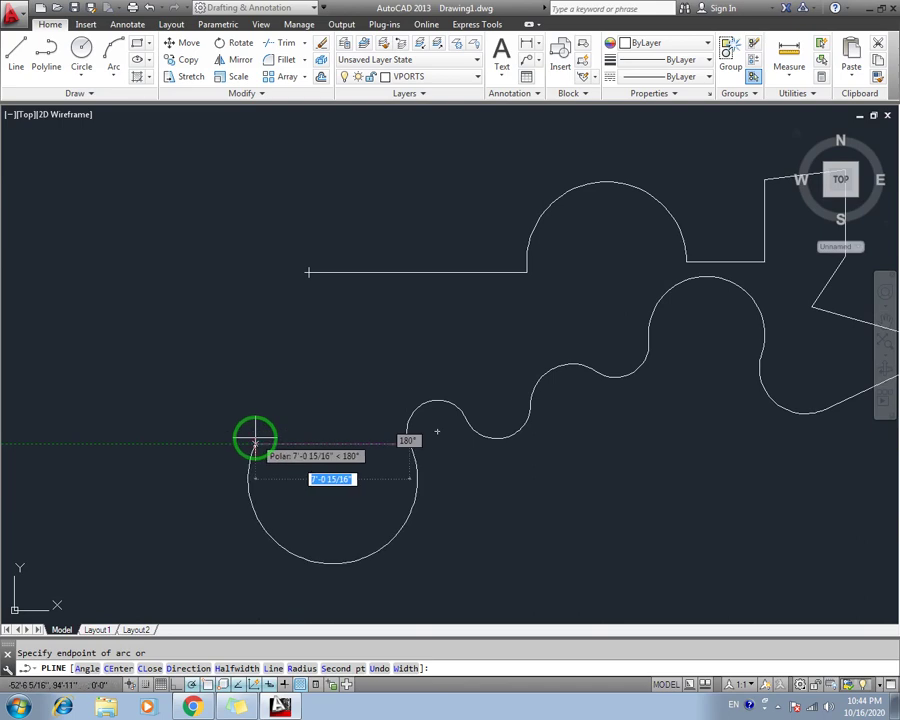
{"action": "left_click", "coordinate": [85, 670]}
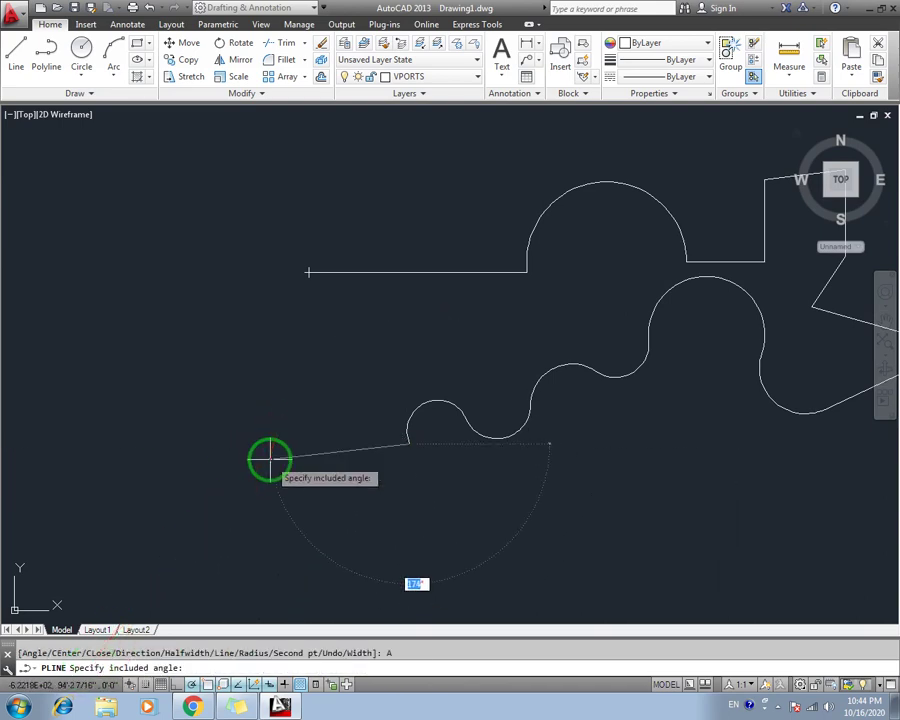
Add a 135° arc with a 10' radius, then a further looping arc toward the left.
{"action": "left_click", "coordinate": [269, 459]}
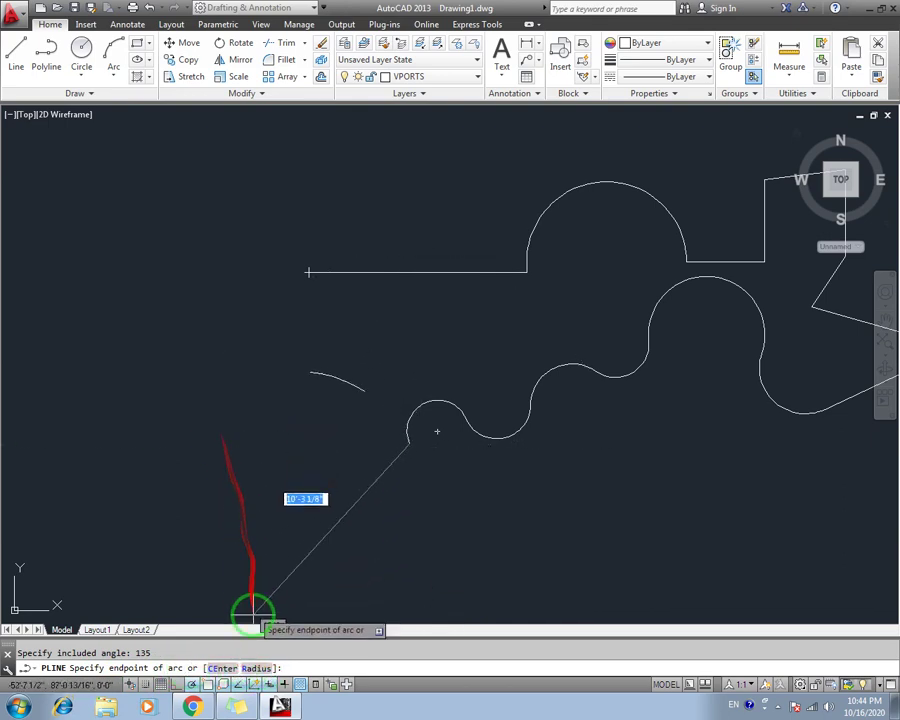
{"action": "left_click", "coordinate": [258, 668]}
{"action": "type", "text": "10"}
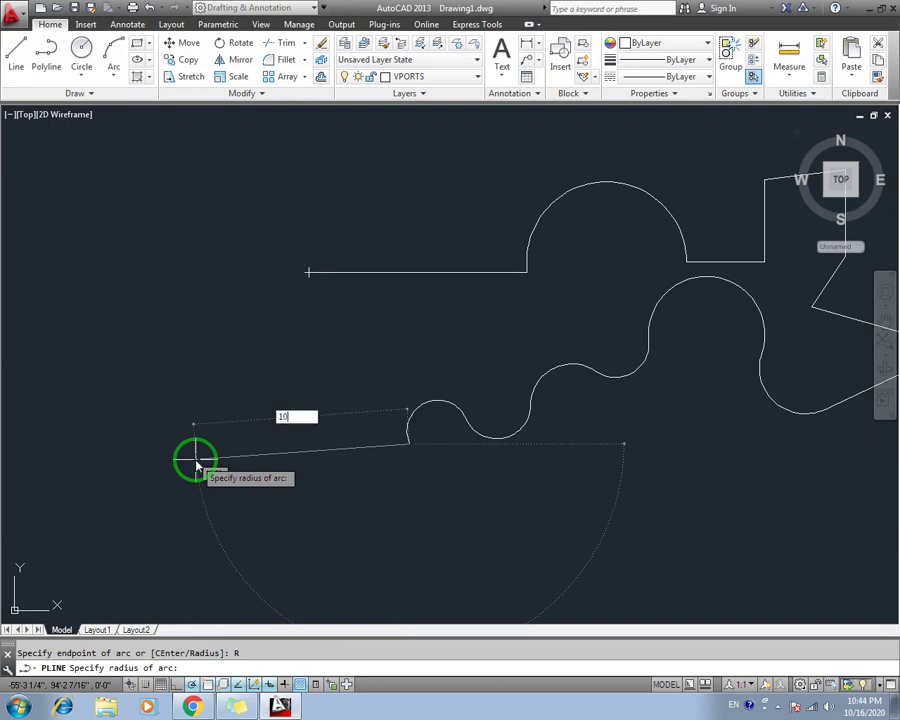
{"action": "key", "text": "Return"}
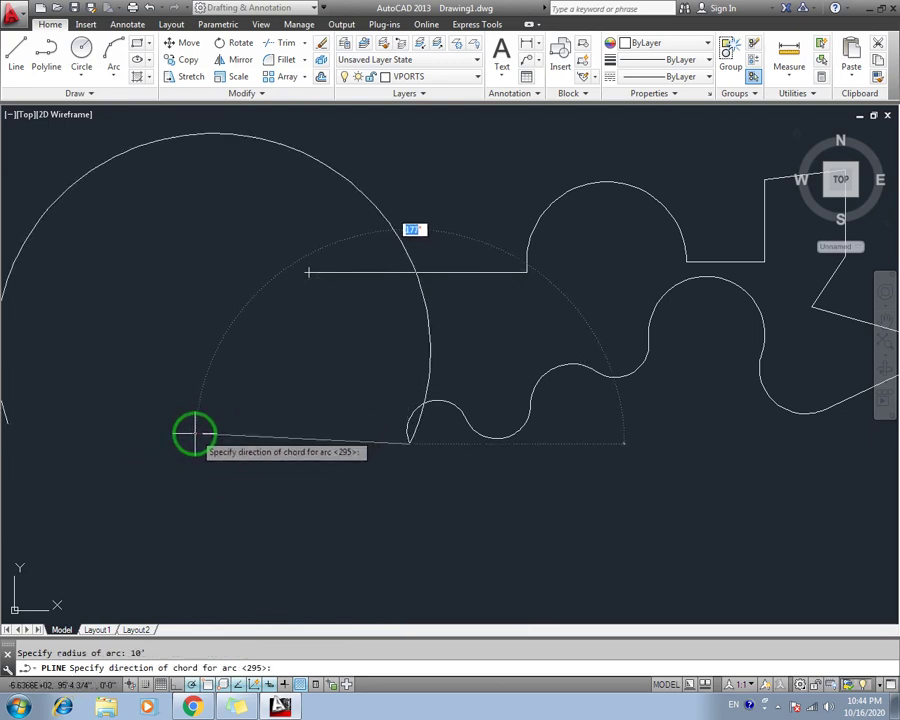
{"action": "left_click", "coordinate": [194, 433]}
{"action": "middle_click_drag", "start_coordinate": [176, 432], "coordinate": [420, 432]}
{"action": "scroll", "coordinate": [394, 430], "scroll_direction": "down", "scroll_amount": 2}
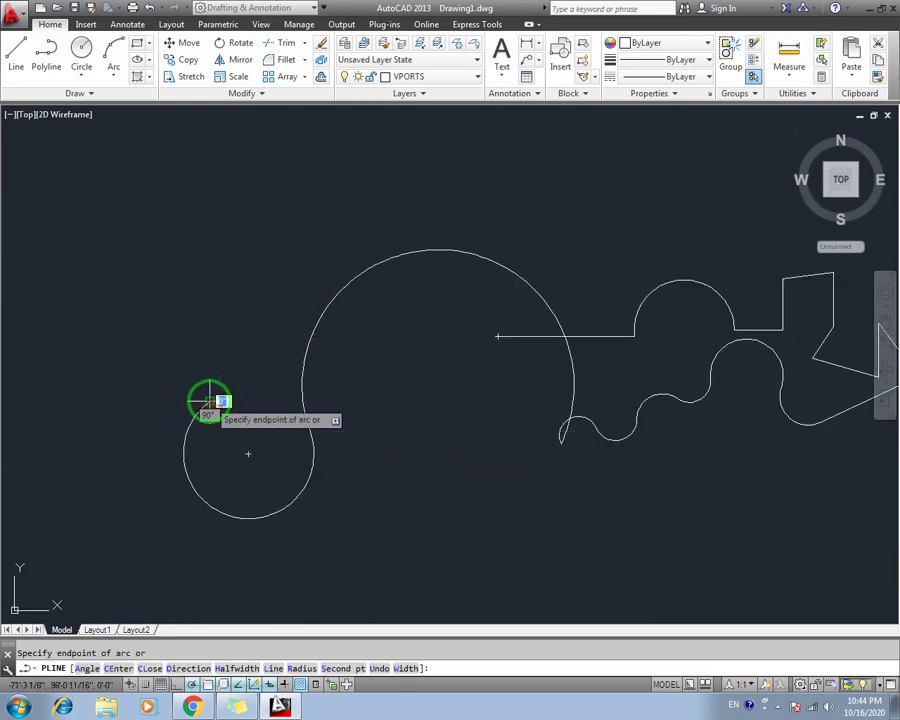
{"action": "left_click", "coordinate": [134, 310]}
{"action": "middle_click_drag", "start_coordinate": [104, 352], "coordinate": [224, 394]}
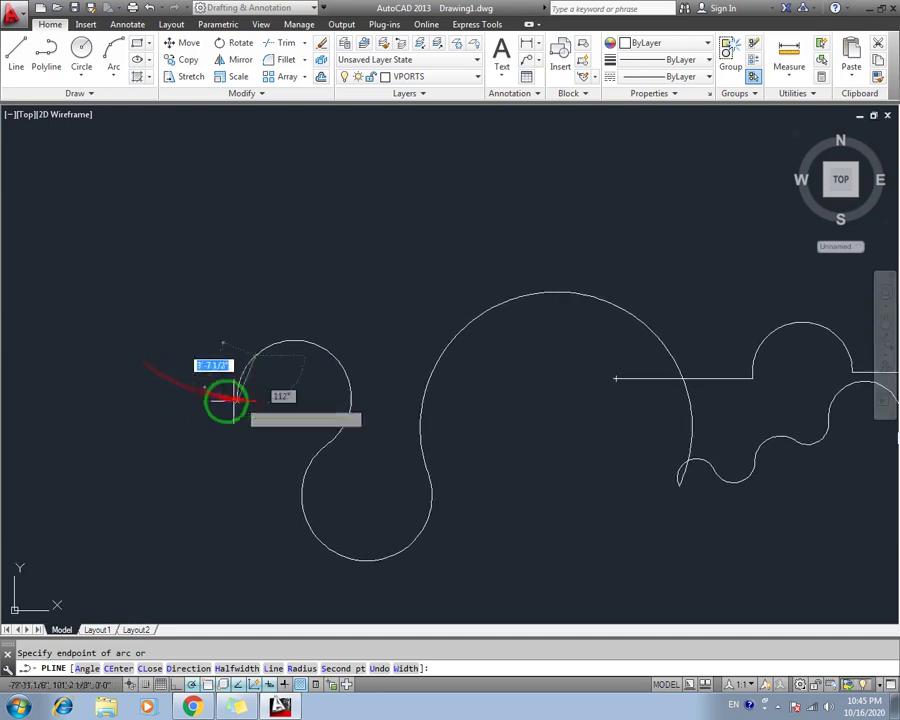
{"action": "scroll", "coordinate": [440, 400], "scroll_direction": "down", "scroll_amount": 3}
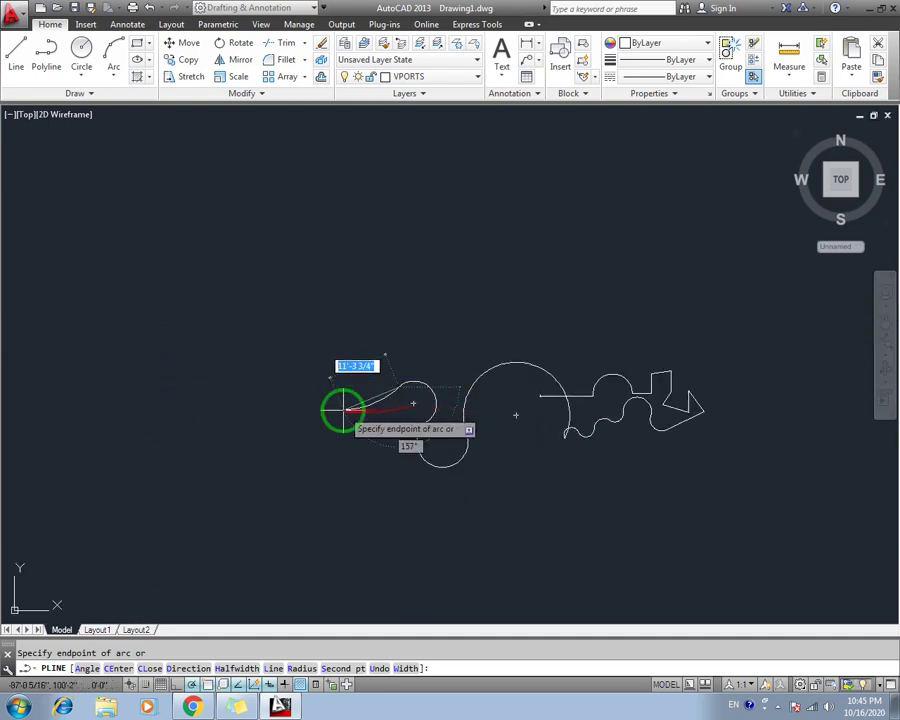
Cancel the polyline, select everything with Ctrl+A and delete it.
{"action": "key", "text": "Escape"}
{"action": "middle_click_drag", "start_coordinate": [345, 410], "coordinate": [252, 407]}
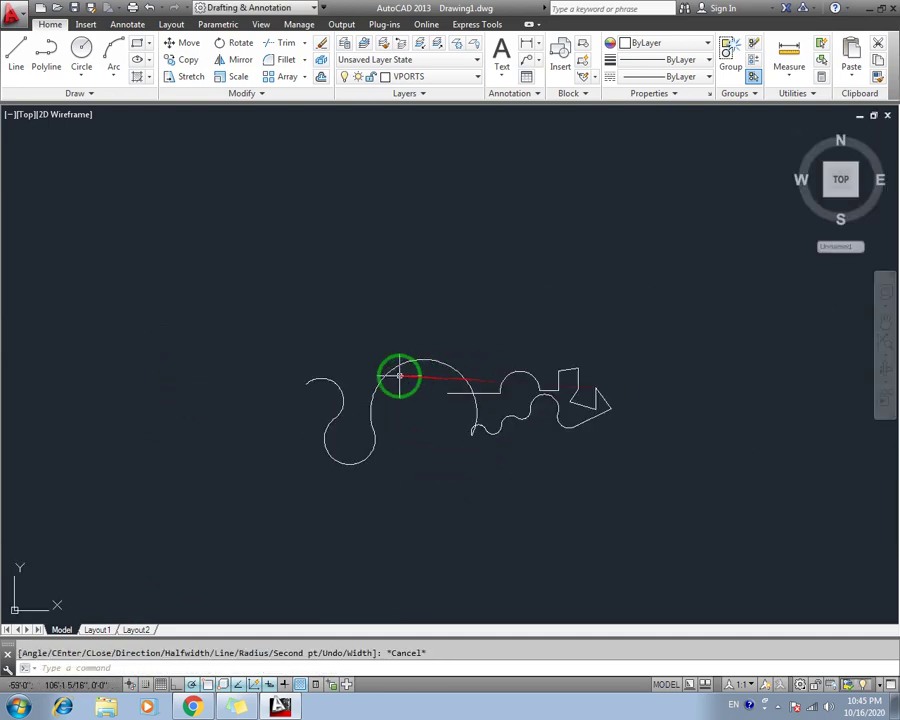
{"action": "key", "text": "ctrl+a"}
{"action": "scroll", "coordinate": [508, 408], "scroll_direction": "up", "scroll_amount": 4}
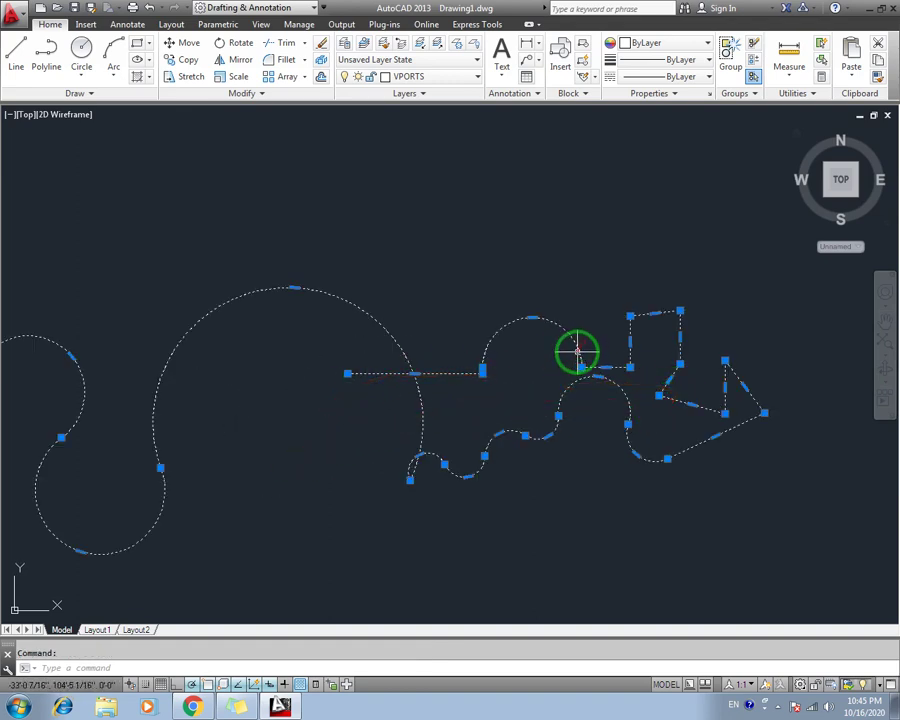
{"action": "key", "text": "Delete"}
{"action": "type", "text": "p"}
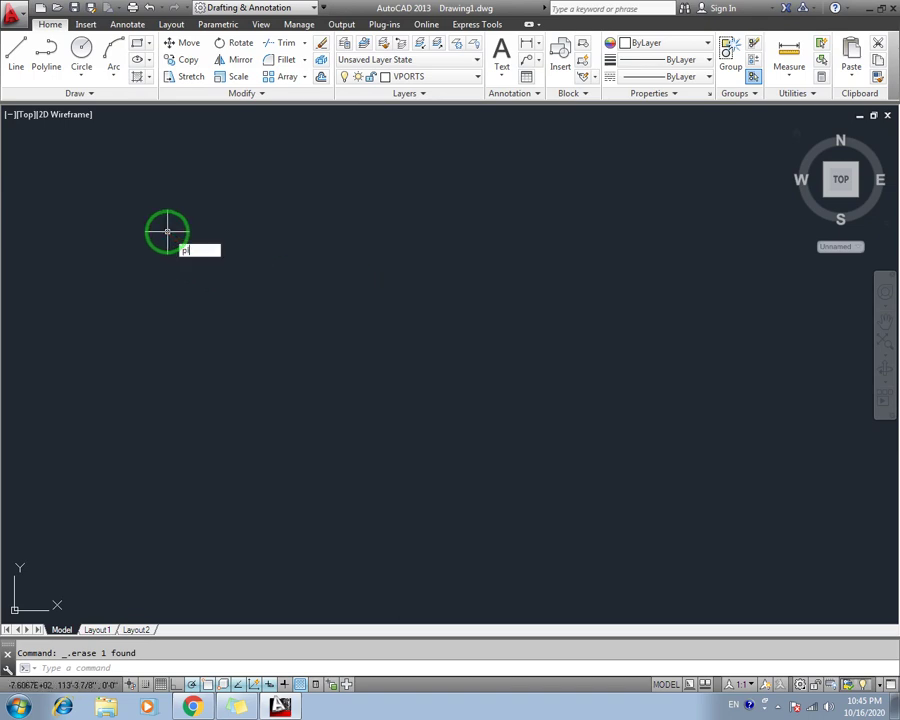
Start a new polyline with a horizontal run, then a rising arc with a set tangent direction.
{"action": "type", "text": "l"}
{"action": "key", "text": "Return"}
{"action": "left_click", "coordinate": [174, 289]}
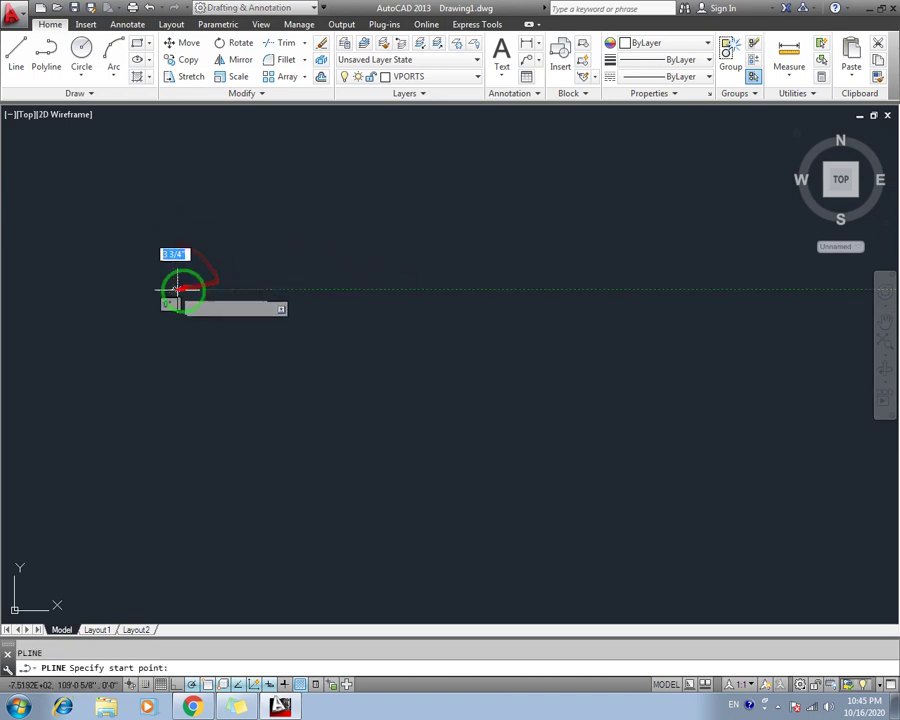
{"action": "left_click", "coordinate": [315, 289]}
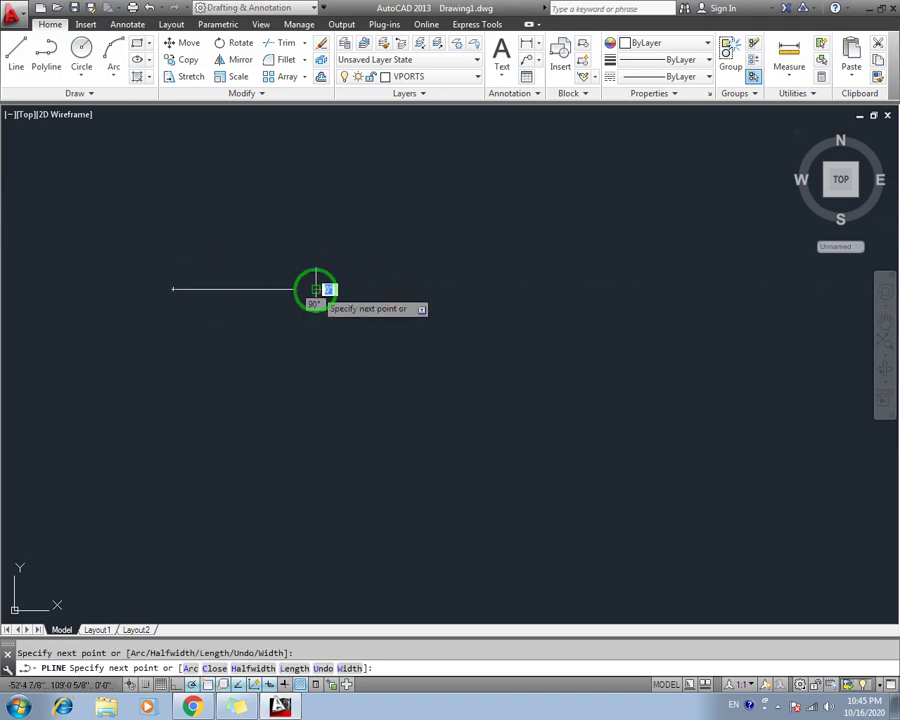
{"action": "left_click", "coordinate": [192, 668]}
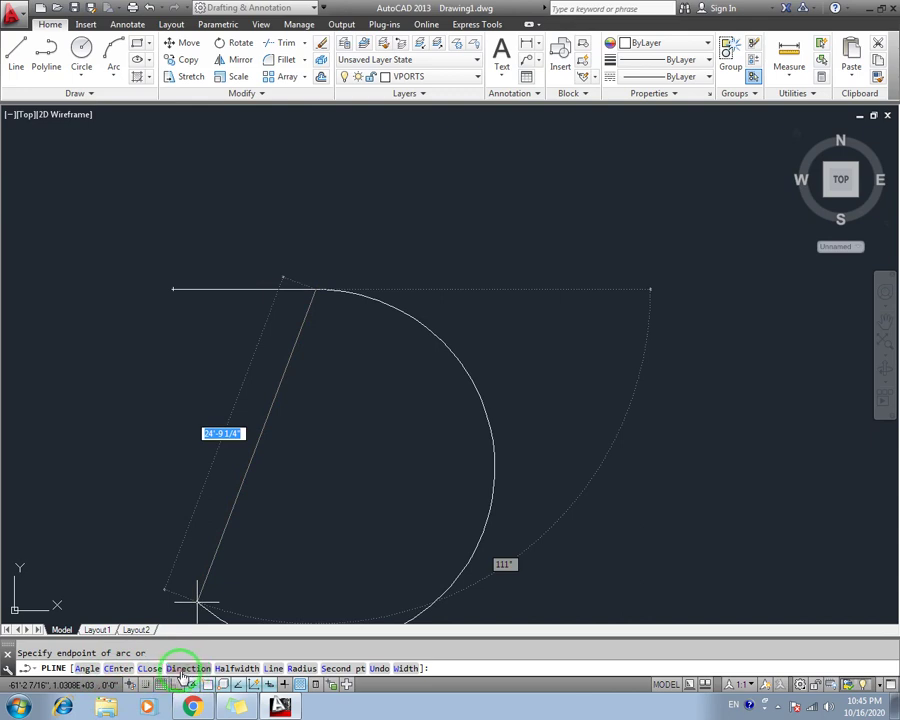
{"action": "left_click", "coordinate": [185, 668]}
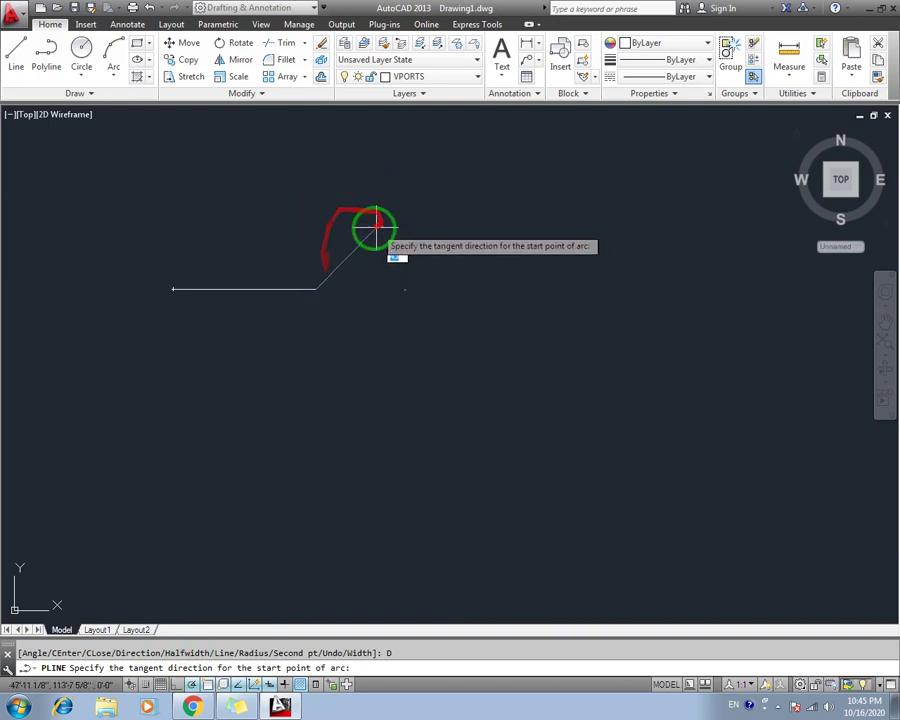
{"action": "left_click", "coordinate": [325, 225]}
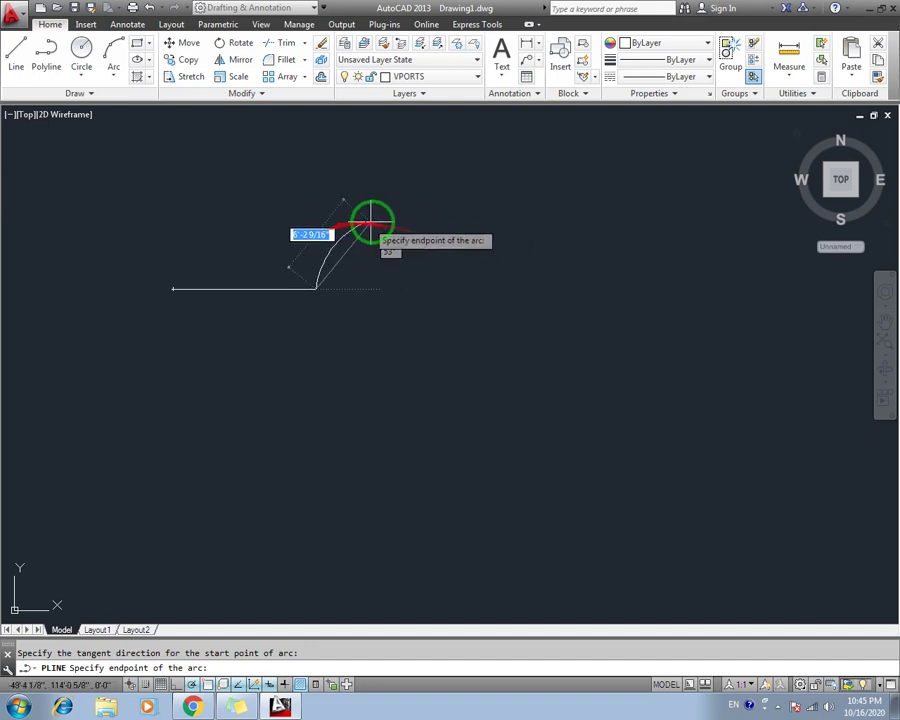
{"action": "left_click", "coordinate": [390, 226]}
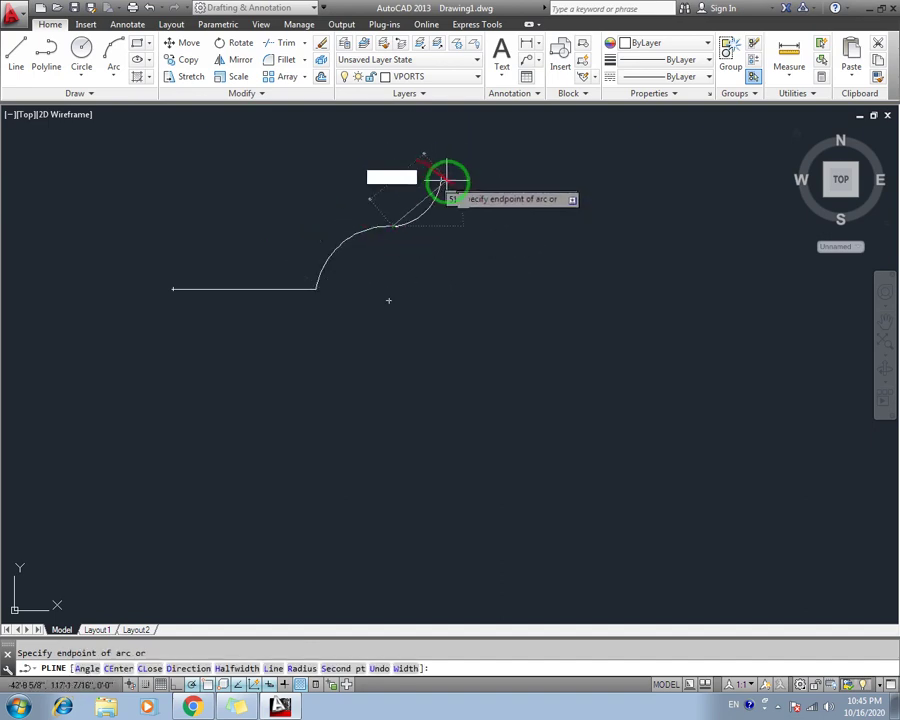
Add a second rising arc with an explicitly set start direction.
{"action": "middle_click_drag", "start_coordinate": [446, 177], "coordinate": [436, 233]}
{"action": "left_click", "coordinate": [214, 668]}
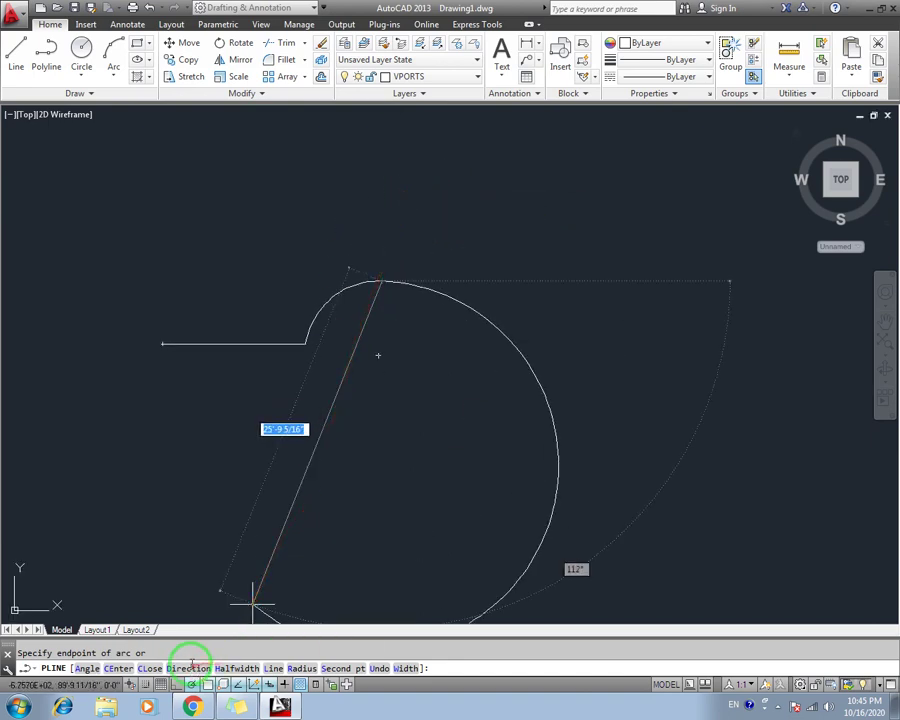
{"action": "left_click", "coordinate": [420, 208]}
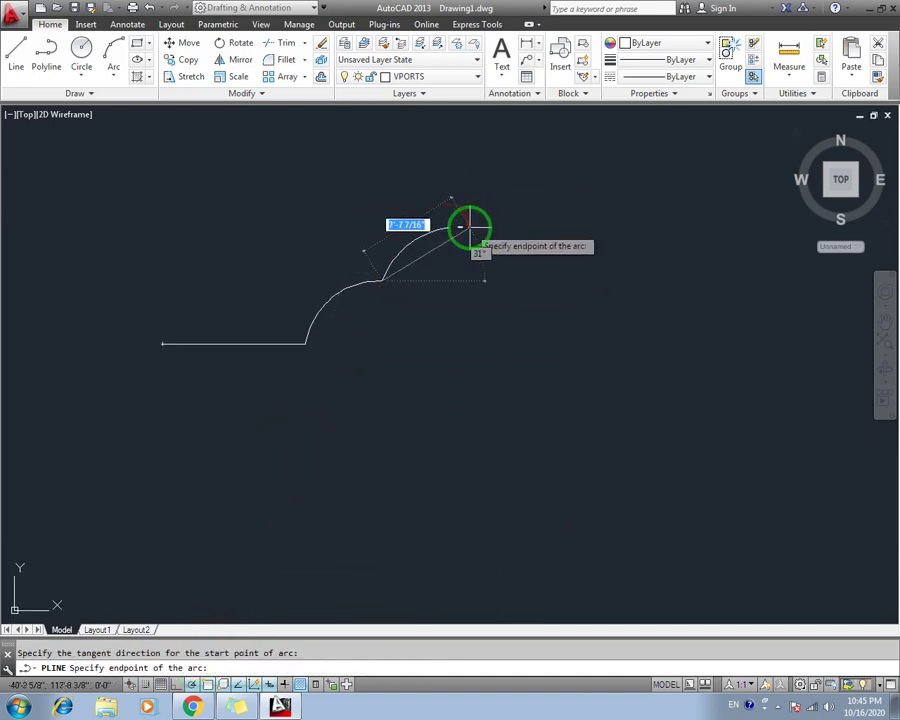
{"action": "middle_click_drag", "start_coordinate": [464, 226], "coordinate": [409, 253]}
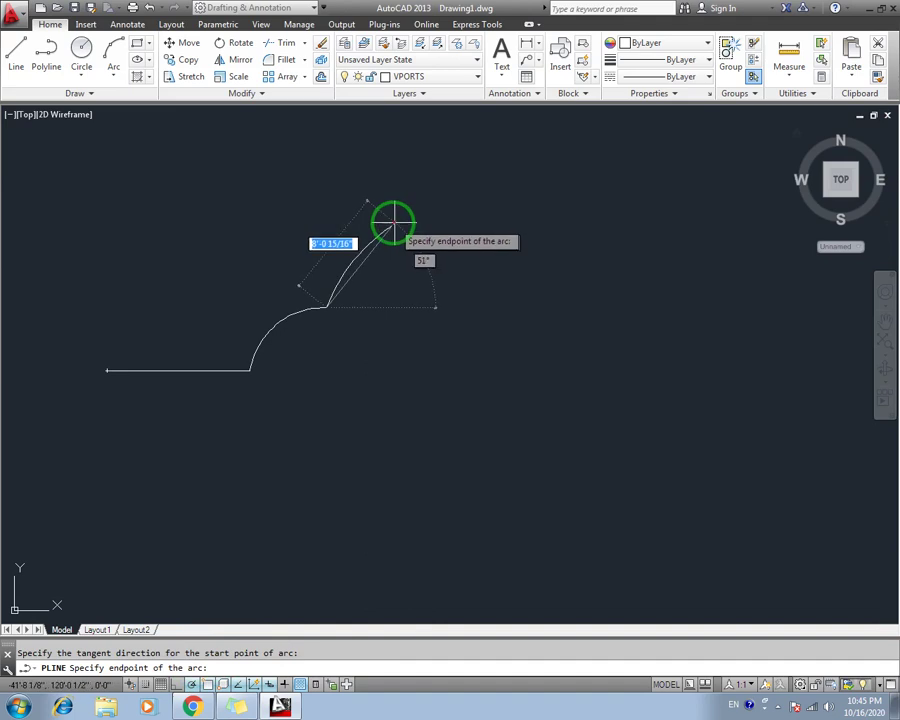
{"action": "left_click", "coordinate": [382, 229]}
{"action": "middle_click_drag", "start_coordinate": [408, 250], "coordinate": [416, 234]}
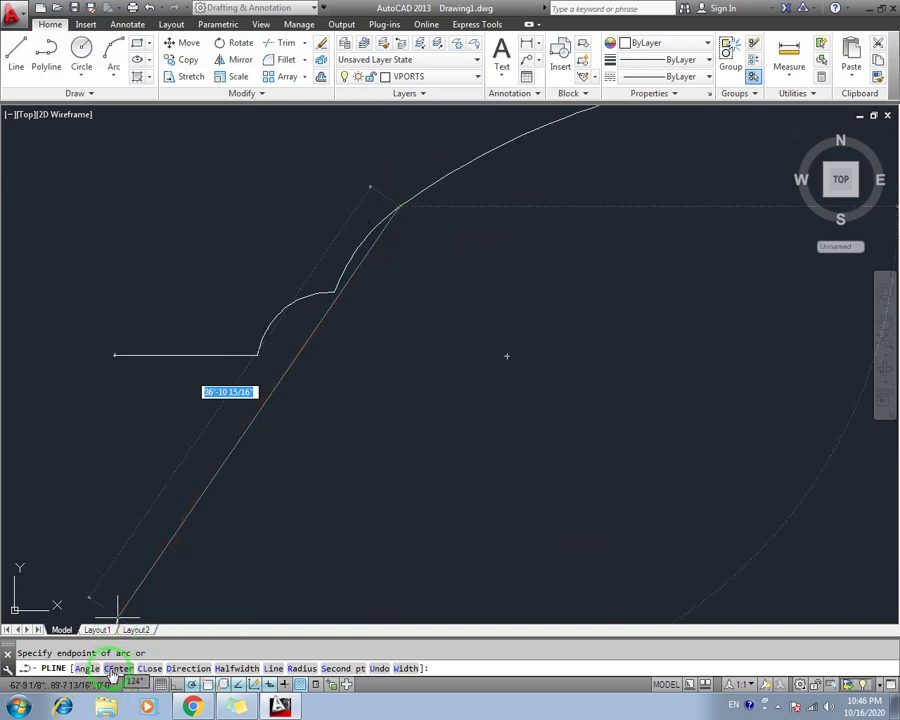
{"action": "left_click", "coordinate": [117, 668]}
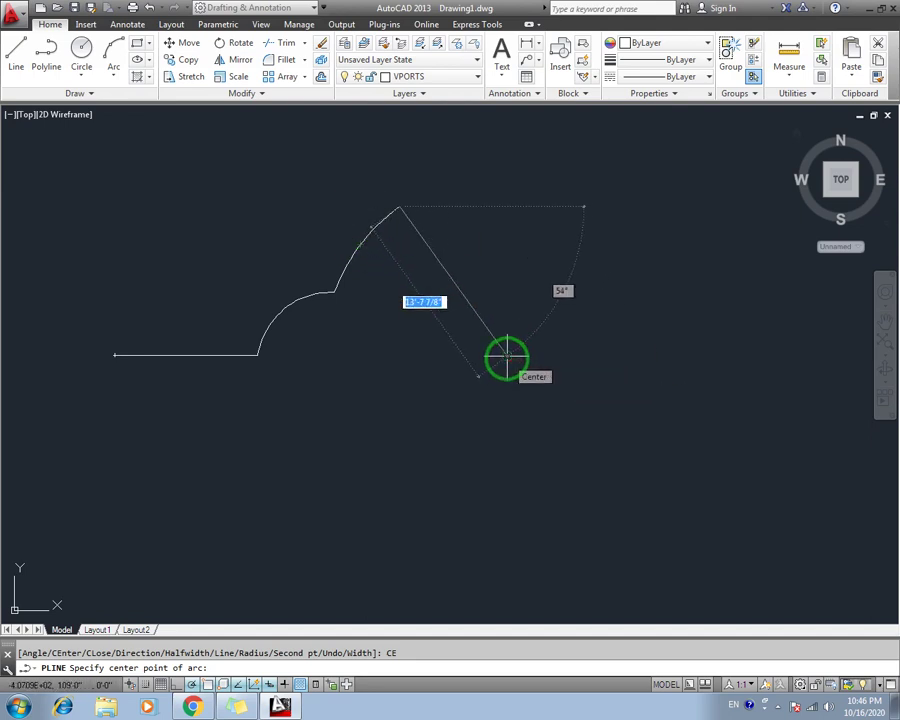
Place a centre-defined arc spanning a 45° included angle.
{"action": "left_click", "coordinate": [507, 358]}
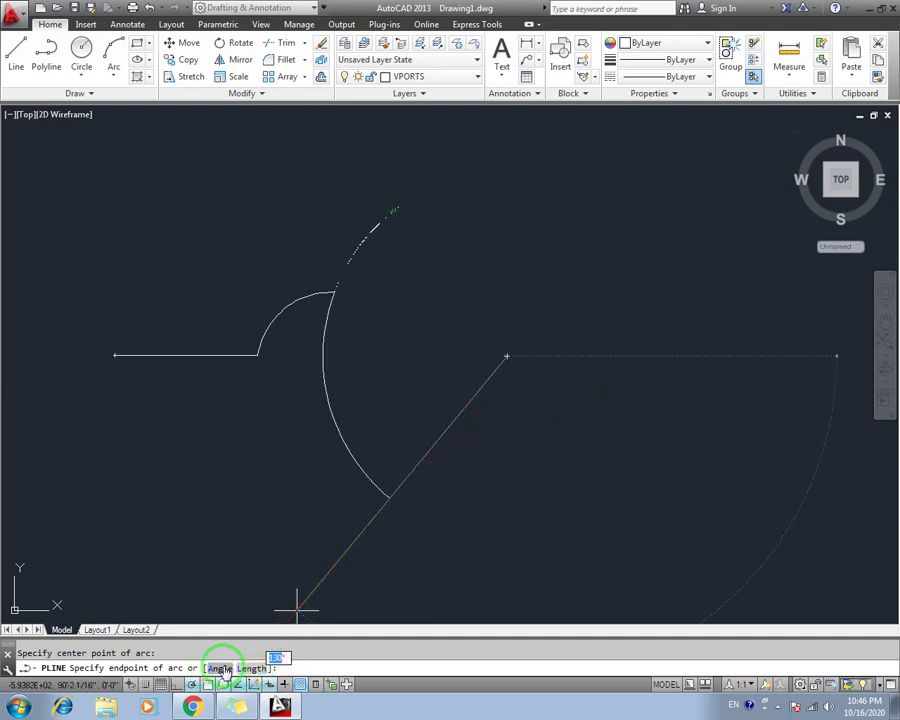
{"action": "left_click", "coordinate": [221, 669]}
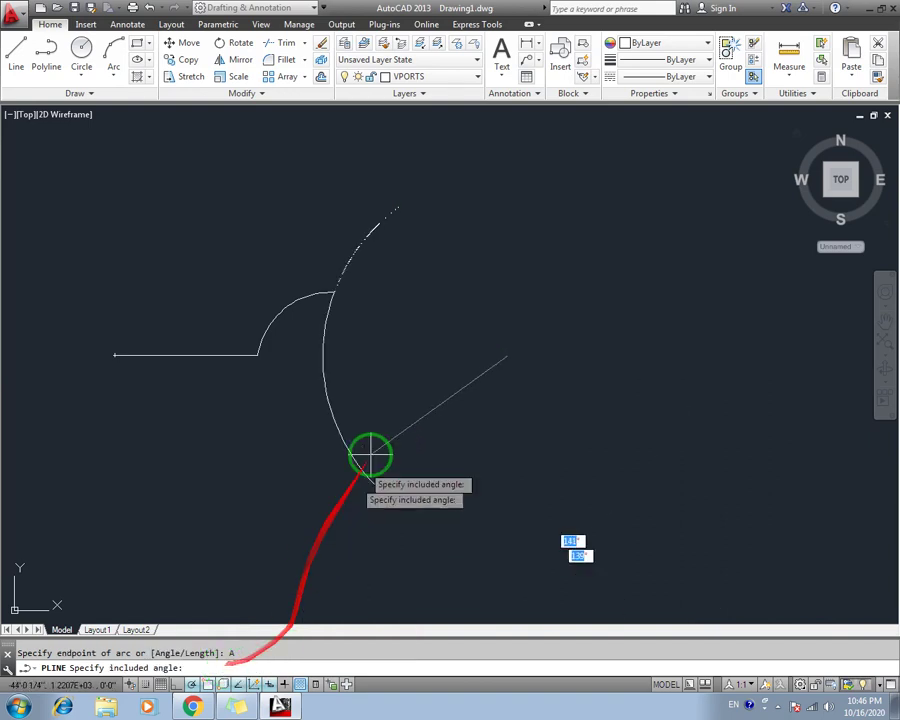
{"action": "type", "text": "45"}
{"action": "key", "text": "Return"}
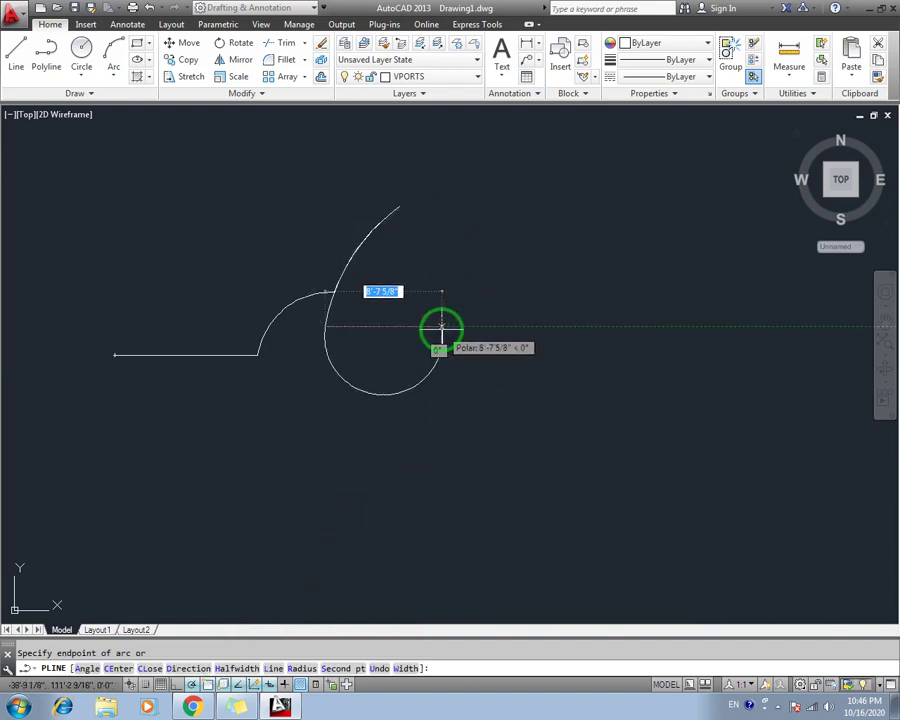
Add a direction-set arc and further sweeping arcs, then close the polyline.
{"action": "left_click", "coordinate": [188, 668]}
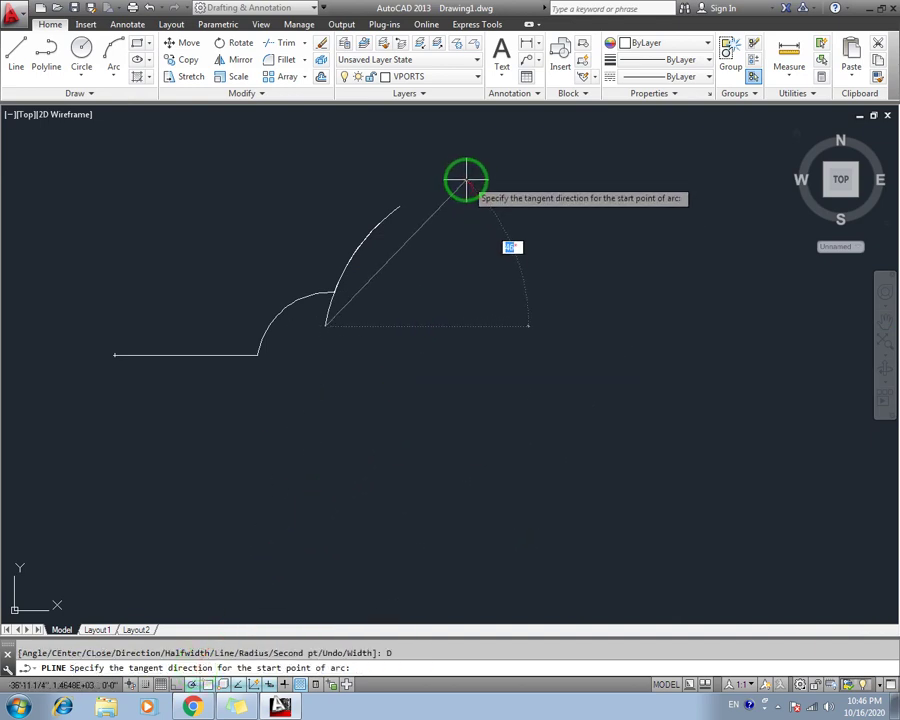
{"action": "left_click", "coordinate": [456, 172]}
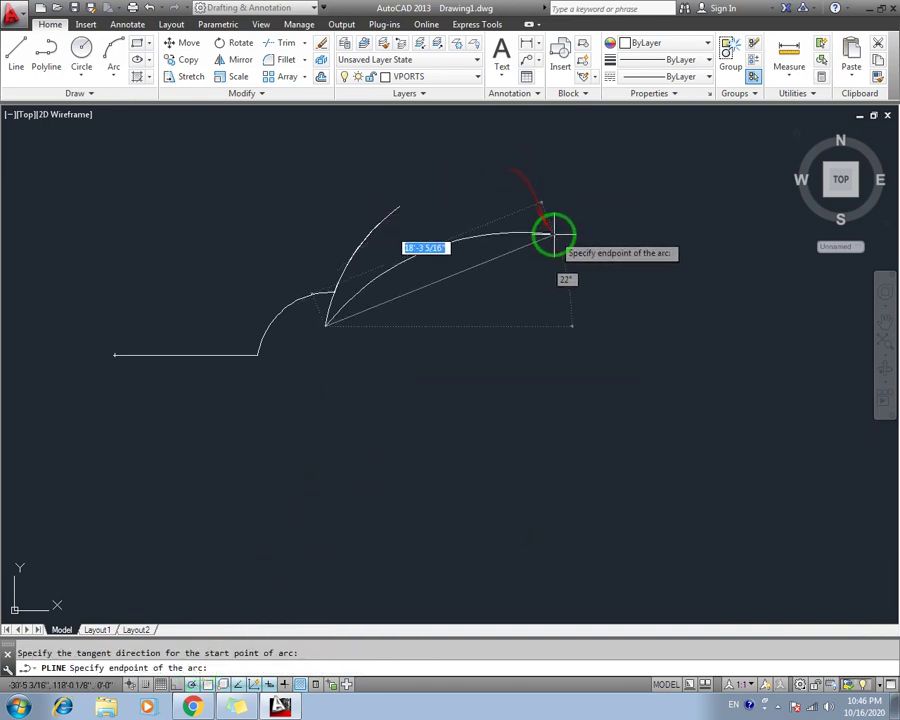
{"action": "left_click", "coordinate": [553, 234]}
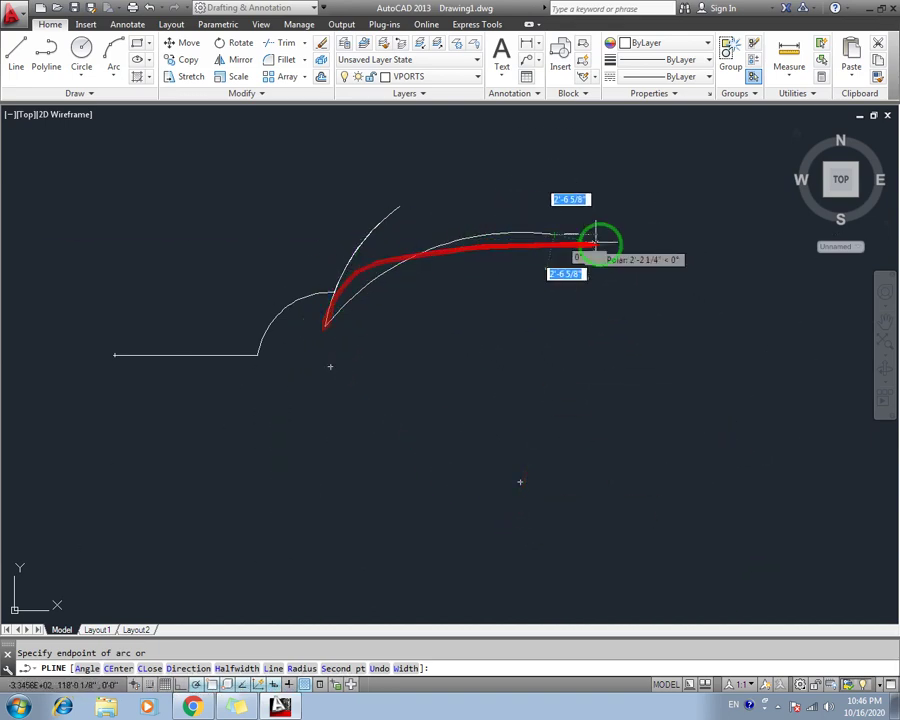
{"action": "left_click", "coordinate": [708, 358]}
{"action": "middle_click_drag", "start_coordinate": [675, 472], "coordinate": [632, 379]}
{"action": "left_click", "coordinate": [660, 436]}
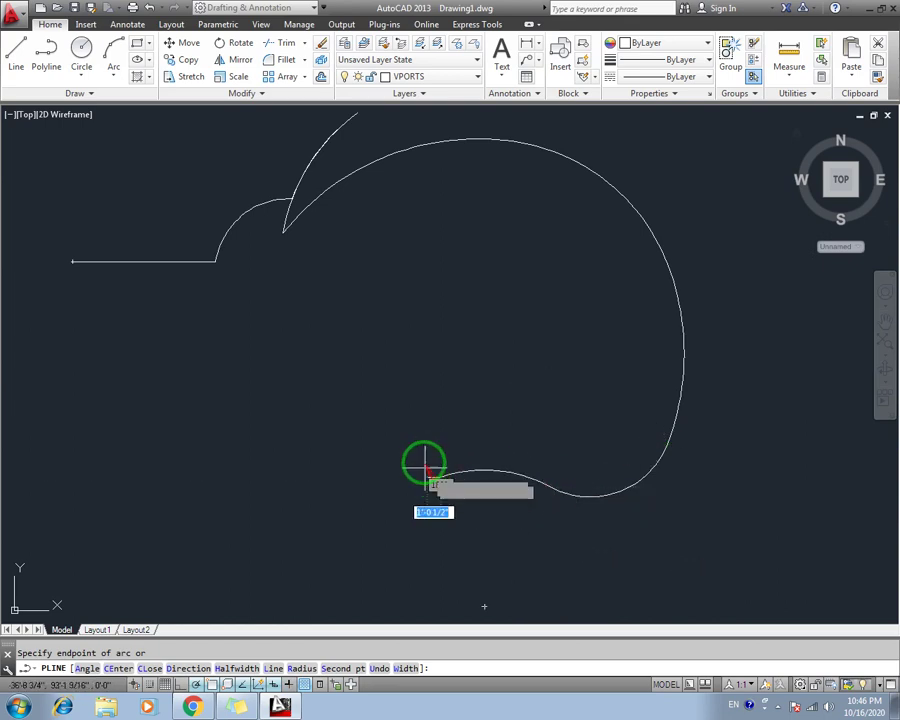
{"action": "left_click", "coordinate": [398, 393]}
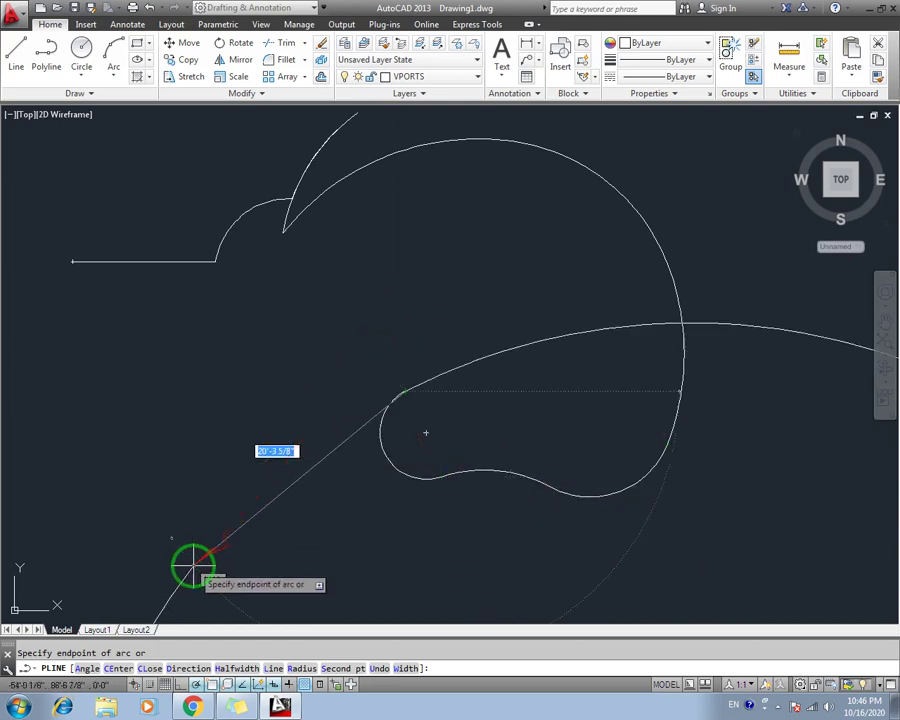
{"action": "left_click", "coordinate": [150, 668]}
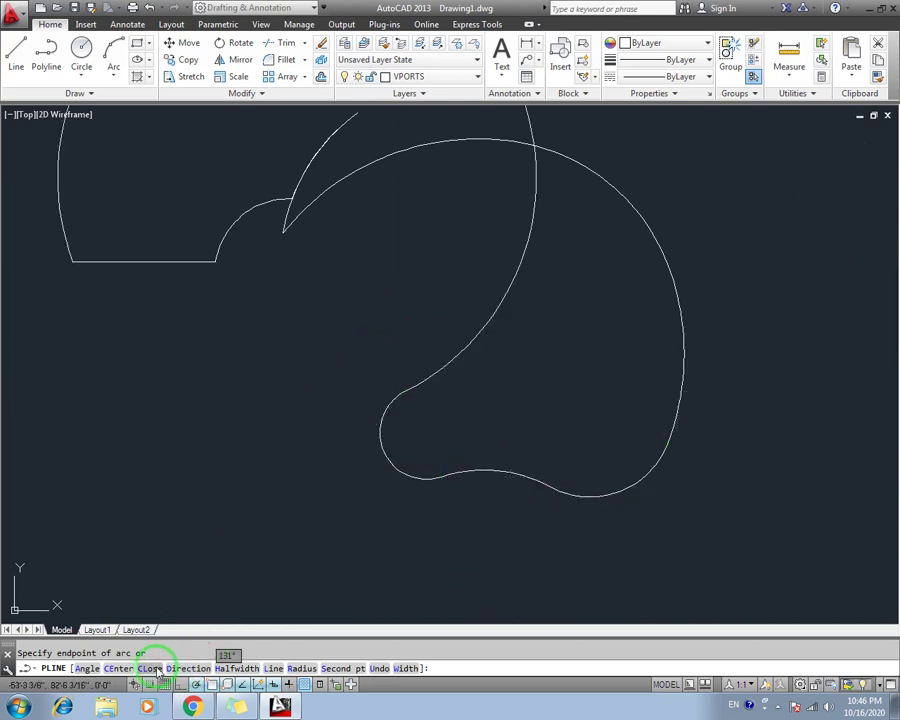
{"action": "scroll", "coordinate": [240, 393], "scroll_direction": "down", "scroll_amount": 4}
Window-select and delete the curved shapes, then start a new polyline.
{"action": "left_click_drag", "start_coordinate": [397, 236], "coordinate": [268, 326]}
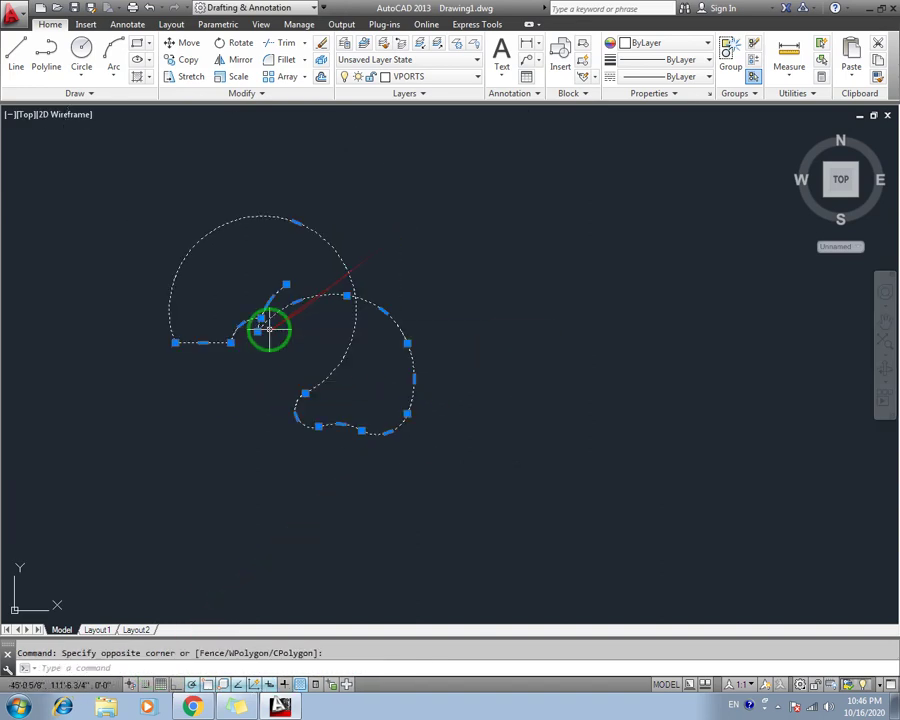
{"action": "key", "text": "Delete"}
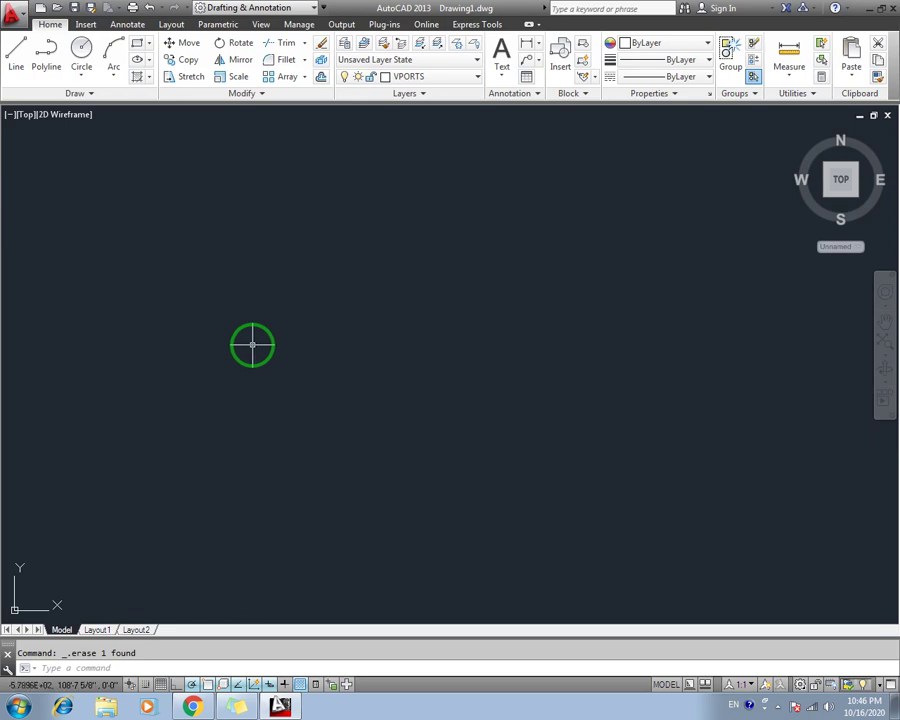
{"action": "type", "text": "pl"}
{"action": "key", "text": "Return"}
Draw a horizontal line, then a 20-foot-radius arc rising to the right.
{"action": "left_click", "coordinate": [203, 354]}
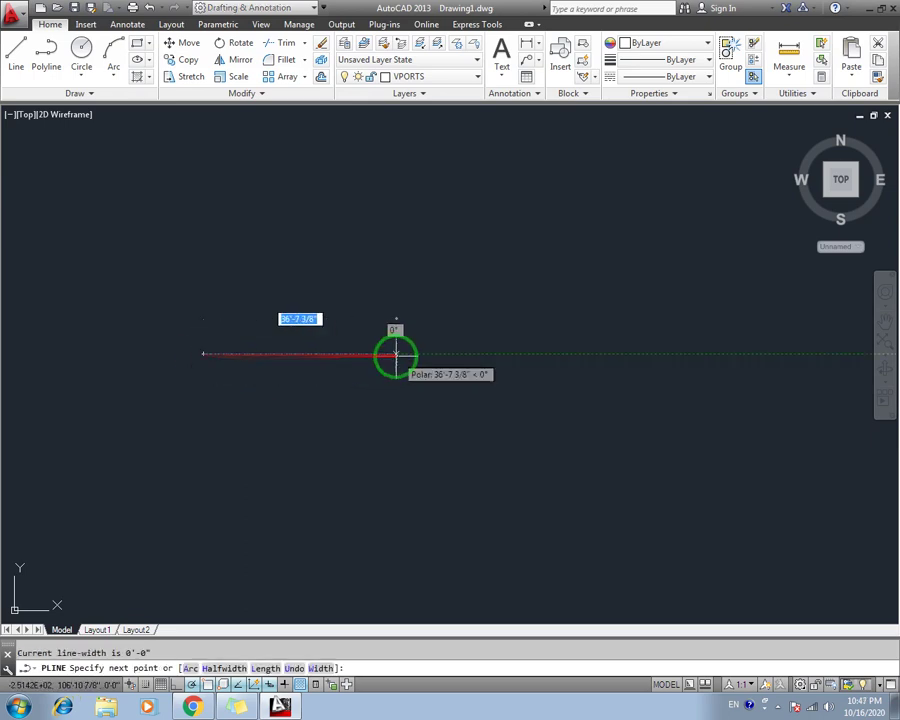
{"action": "left_click", "coordinate": [395, 355]}
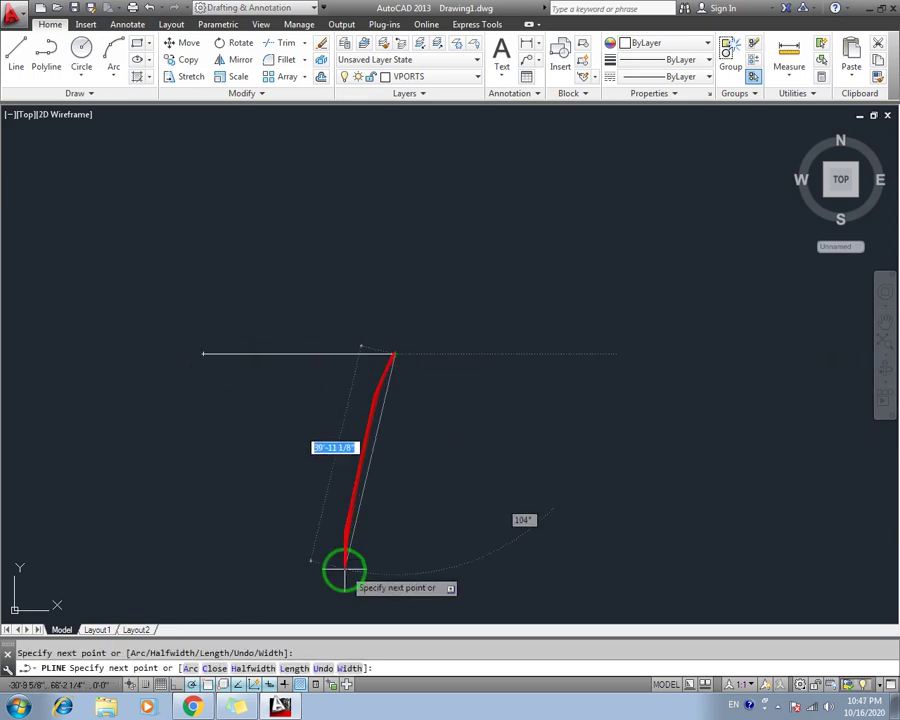
{"action": "left_click", "coordinate": [192, 668]}
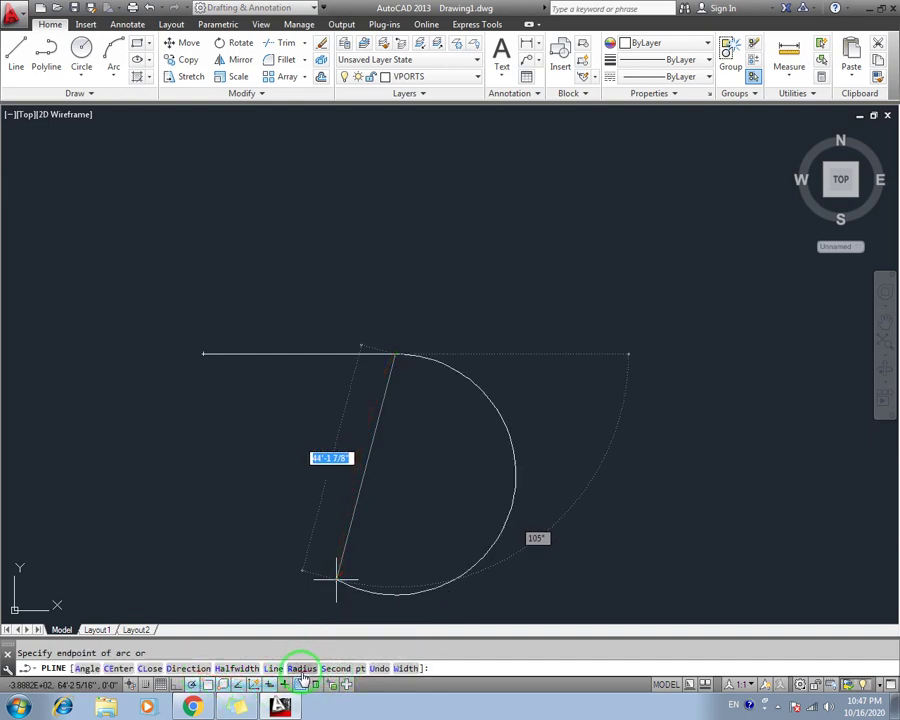
{"action": "left_click", "coordinate": [302, 668]}
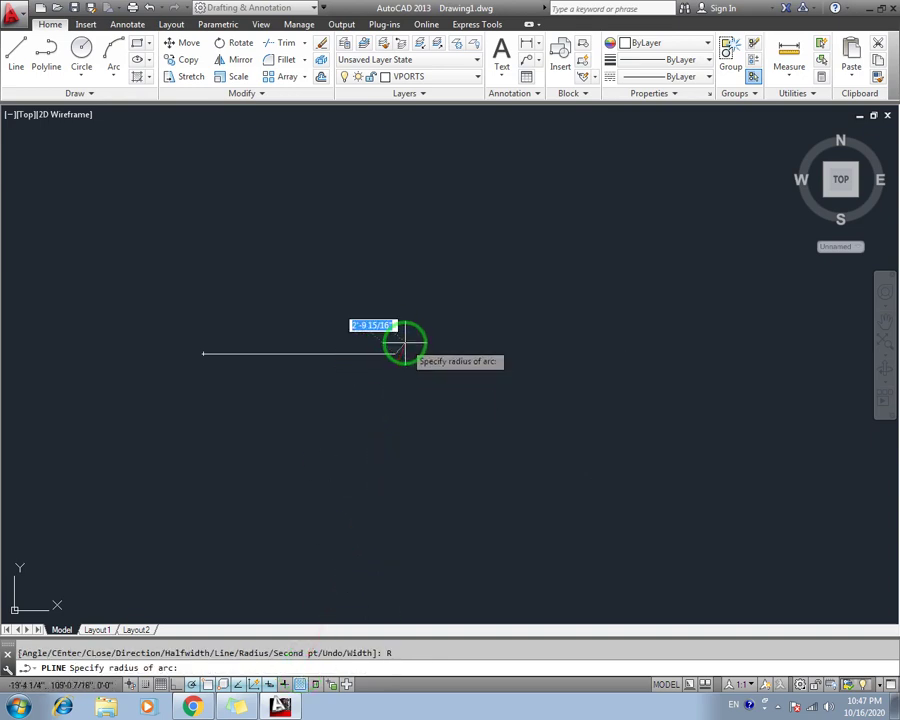
{"action": "type", "text": "'"}
{"action": "key", "text": "Return"}
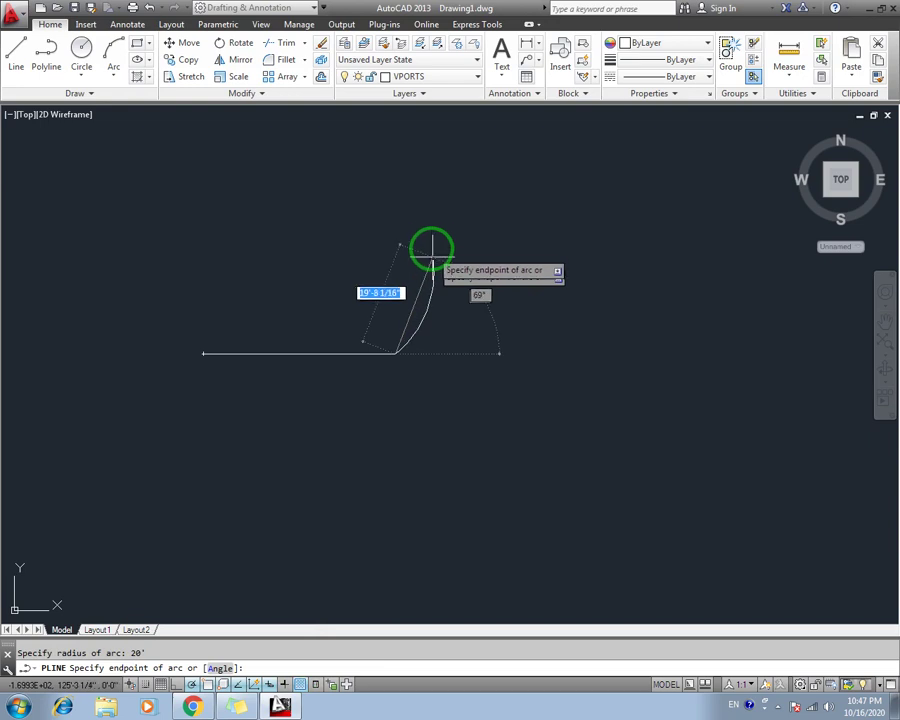
{"action": "left_click", "coordinate": [468, 157]}
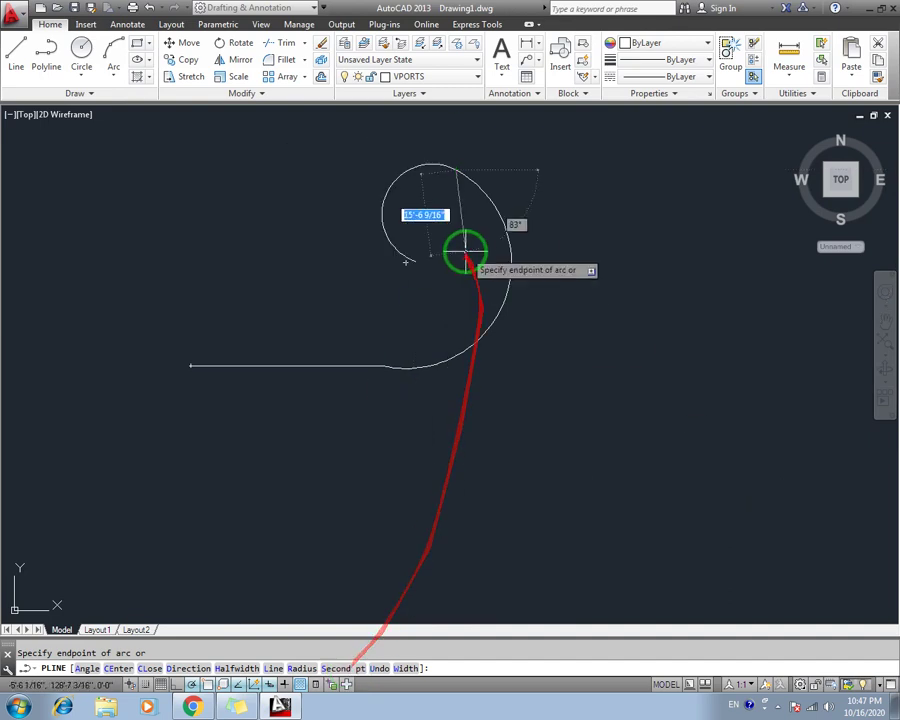
Add a three-point arc curving back leftward and end the polyline.
{"action": "left_click", "coordinate": [336, 668]}
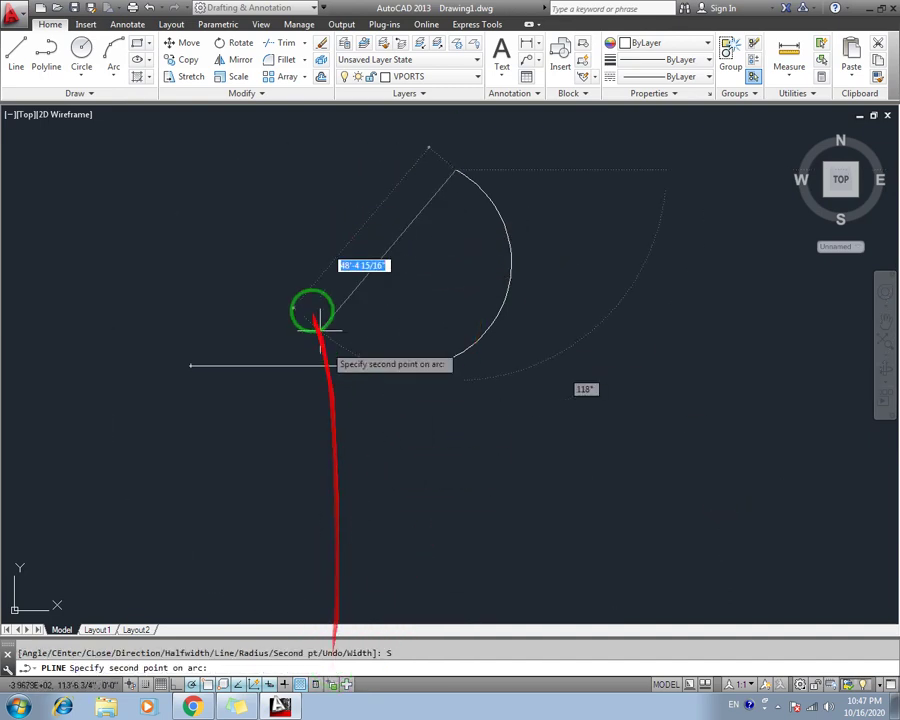
{"action": "left_click", "coordinate": [186, 378]}
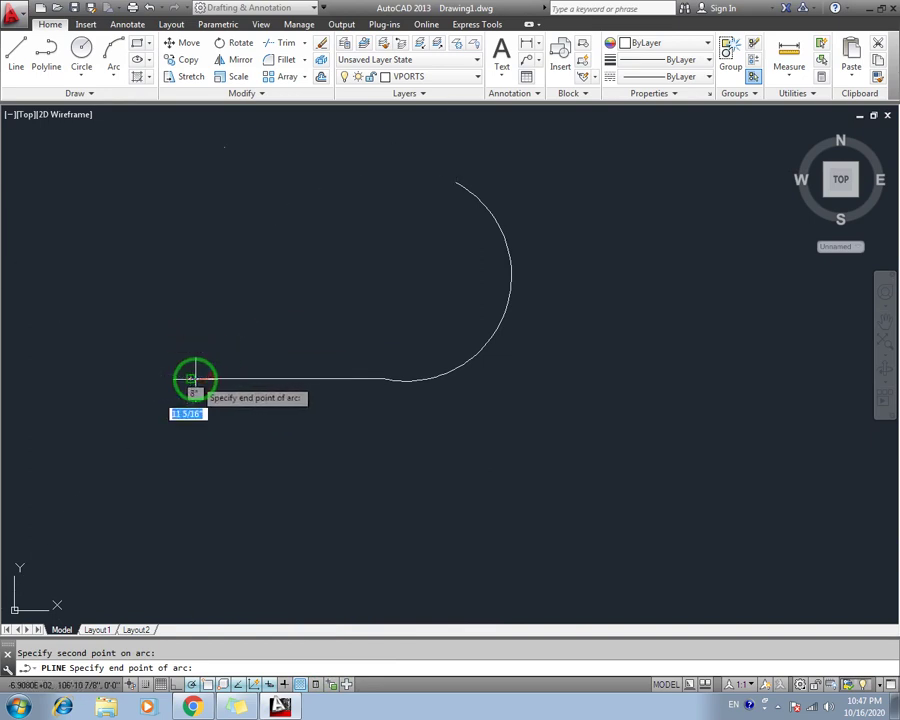
{"action": "scroll", "coordinate": [262, 330], "scroll_direction": "down", "scroll_amount": 2}
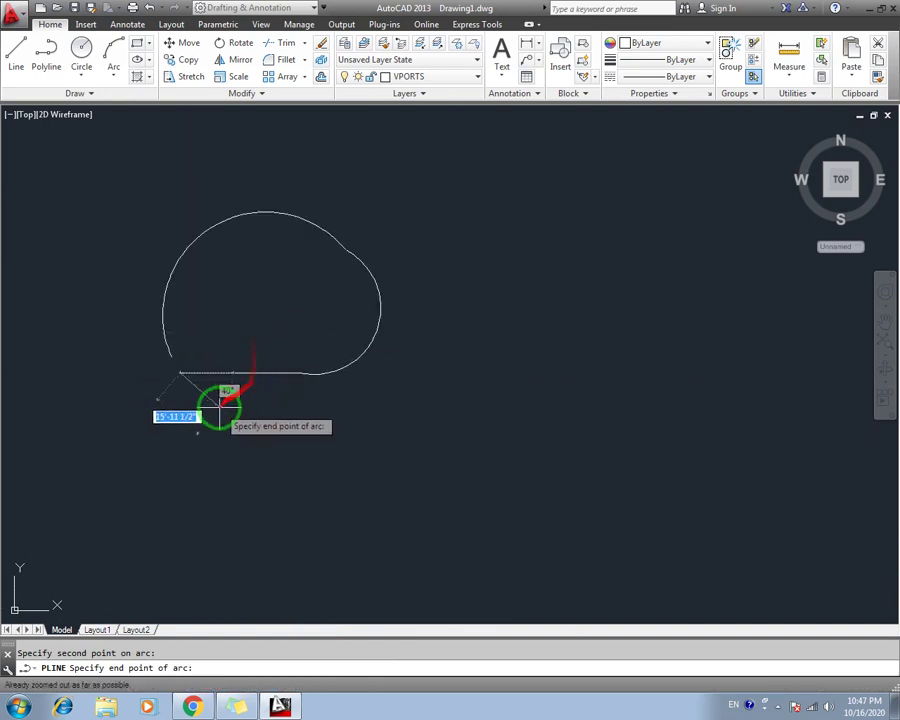
{"action": "left_click", "coordinate": [143, 373]}
{"action": "middle_click_drag", "start_coordinate": [310, 356], "coordinate": [406, 356]}
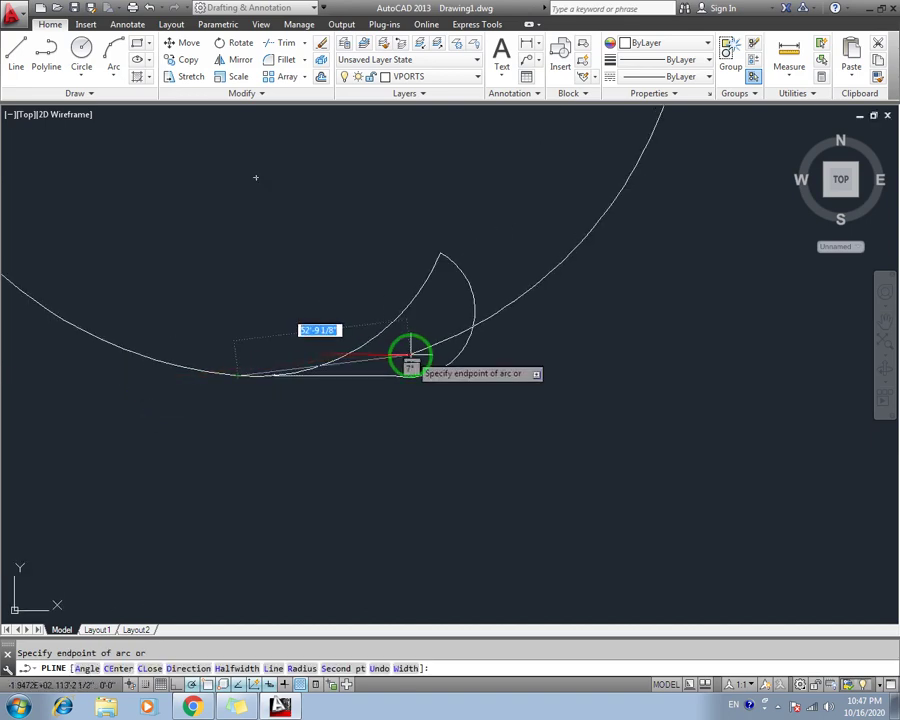
{"action": "key", "text": "Escape"}
Erase the hook-shaped curved polyline with a crossing selection, then start a new PLINE.
{"action": "middle_click_drag", "start_coordinate": [224, 386], "coordinate": [492, 344]}
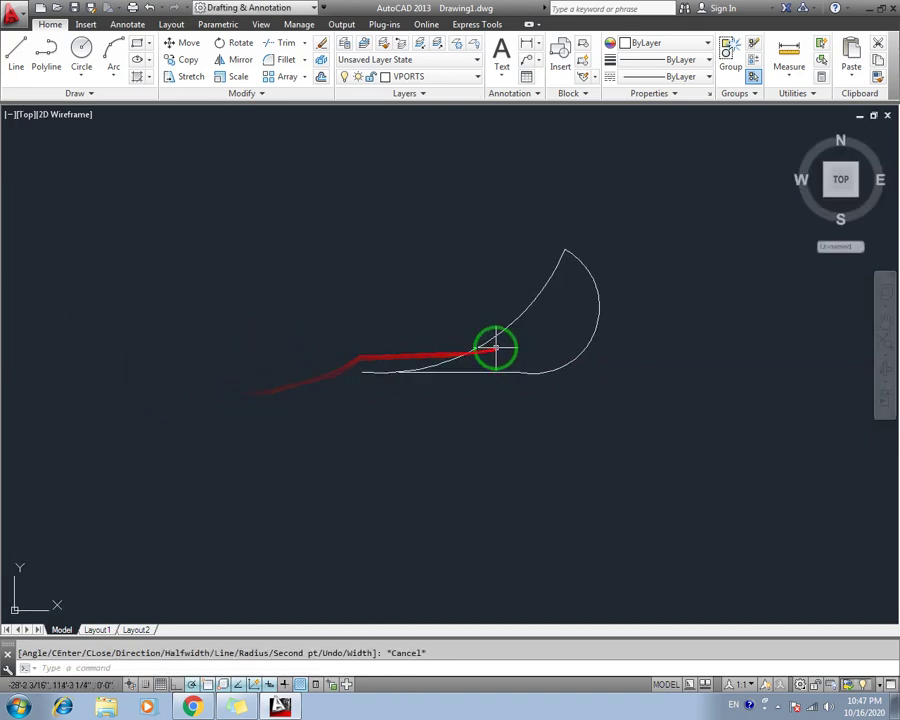
{"action": "scroll", "coordinate": [540, 300], "scroll_direction": "up", "scroll_amount": 2}
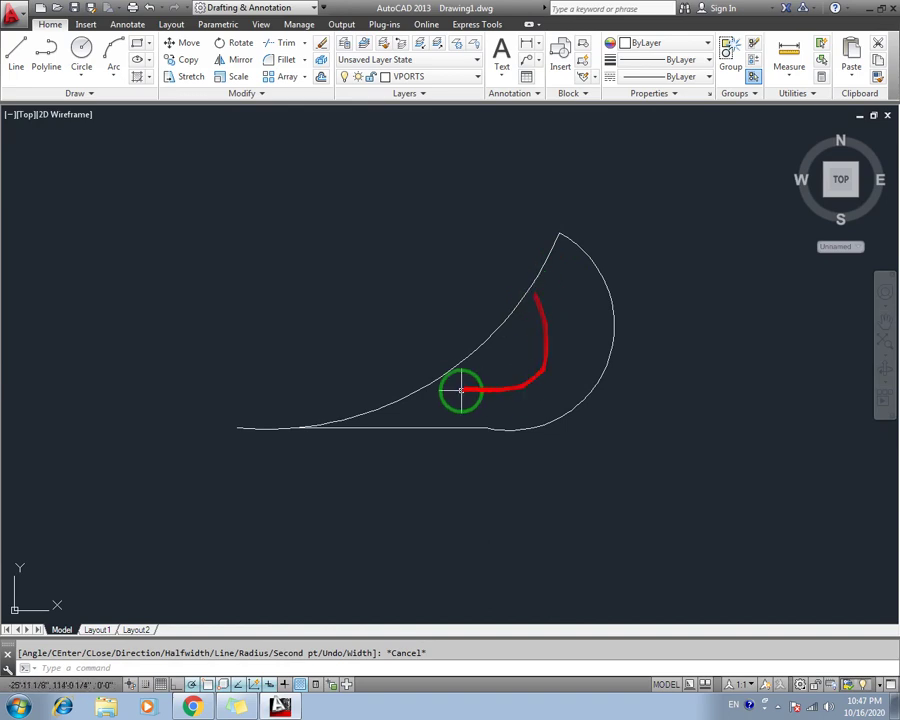
{"action": "scroll", "coordinate": [458, 388], "scroll_direction": "down", "scroll_amount": 2}
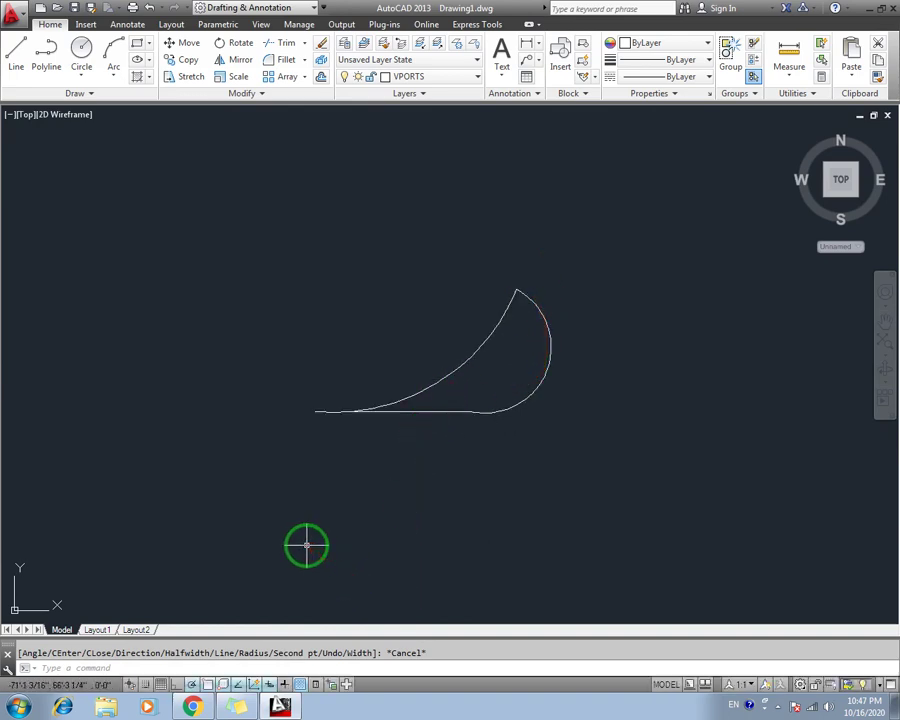
{"action": "type", "text": "pl"}
{"action": "key", "text": "Return"}
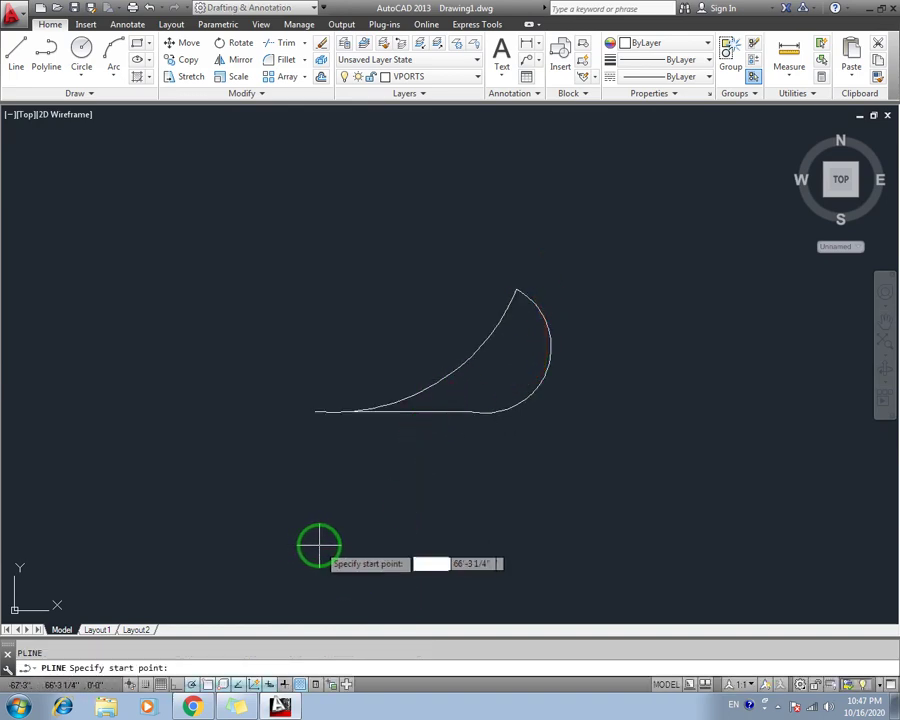
{"action": "key", "text": "Escape"}
{"action": "left_click", "coordinate": [578, 203]}
{"action": "left_click", "coordinate": [462, 396]}
{"action": "key", "text": "Delete"}
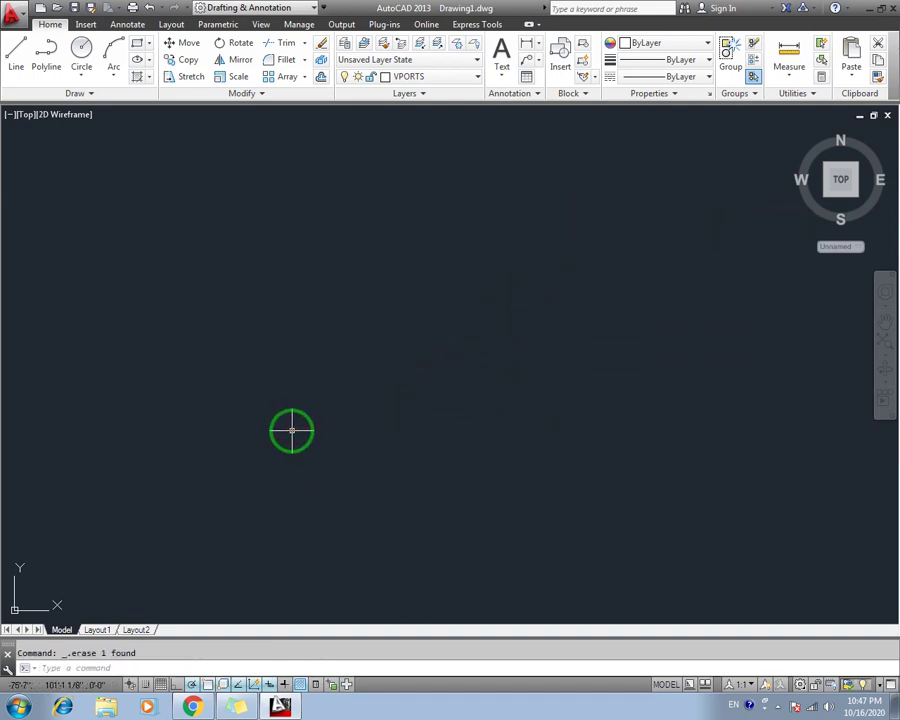
{"action": "type", "text": "pl"}
{"action": "key", "text": "Return"}
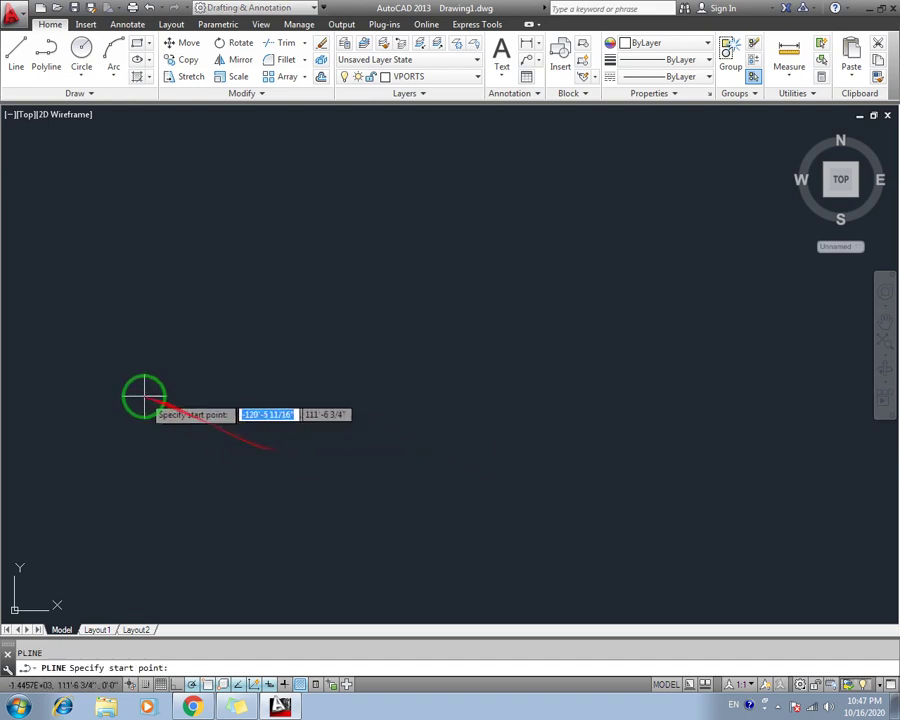
Restart the polyline at a new start point with a width of 6 at both ends.
{"action": "left_click", "coordinate": [174, 345]}
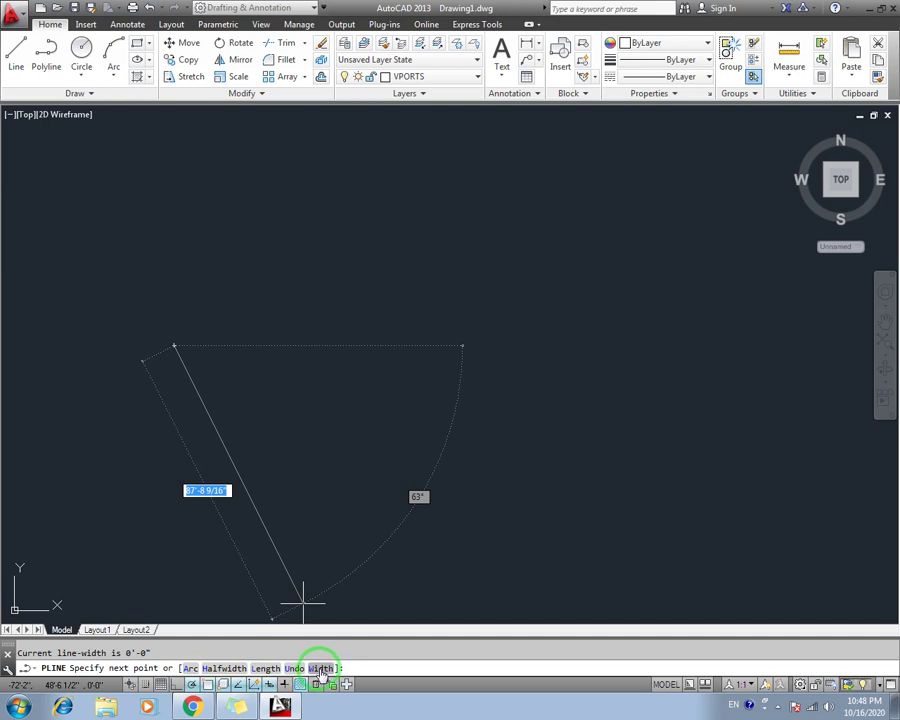
{"action": "key", "text": "Escape"}
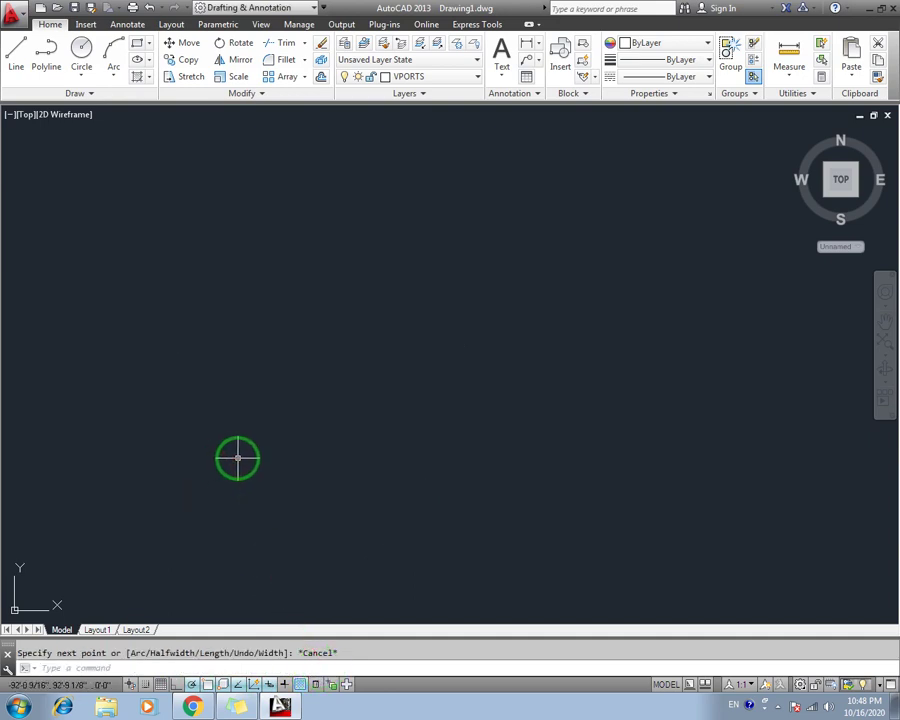
{"action": "type", "text": "PL"}
{"action": "key", "text": "Return"}
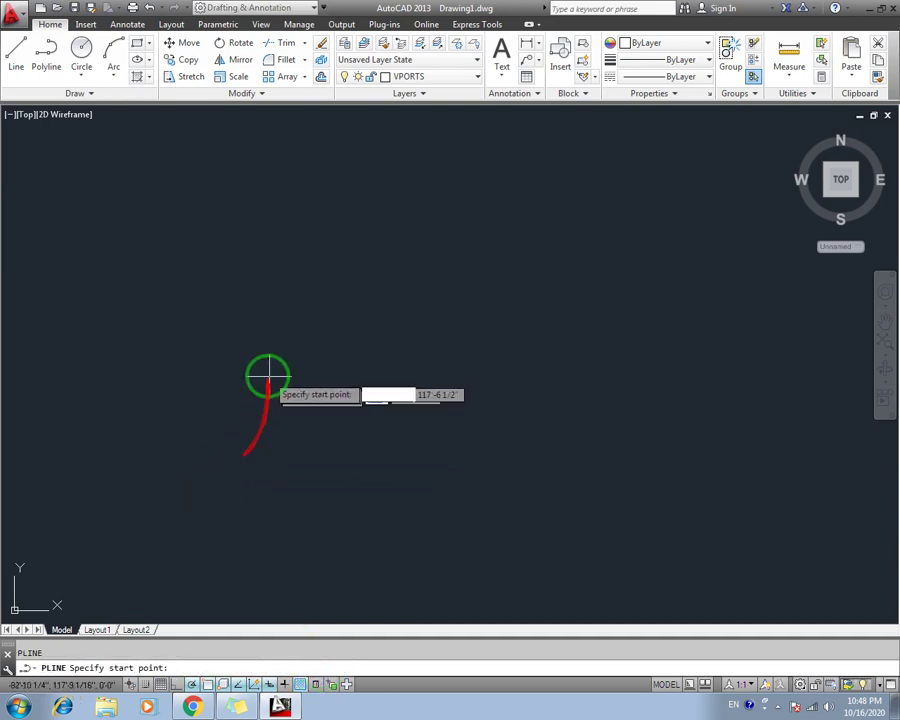
{"action": "left_click", "coordinate": [245, 387]}
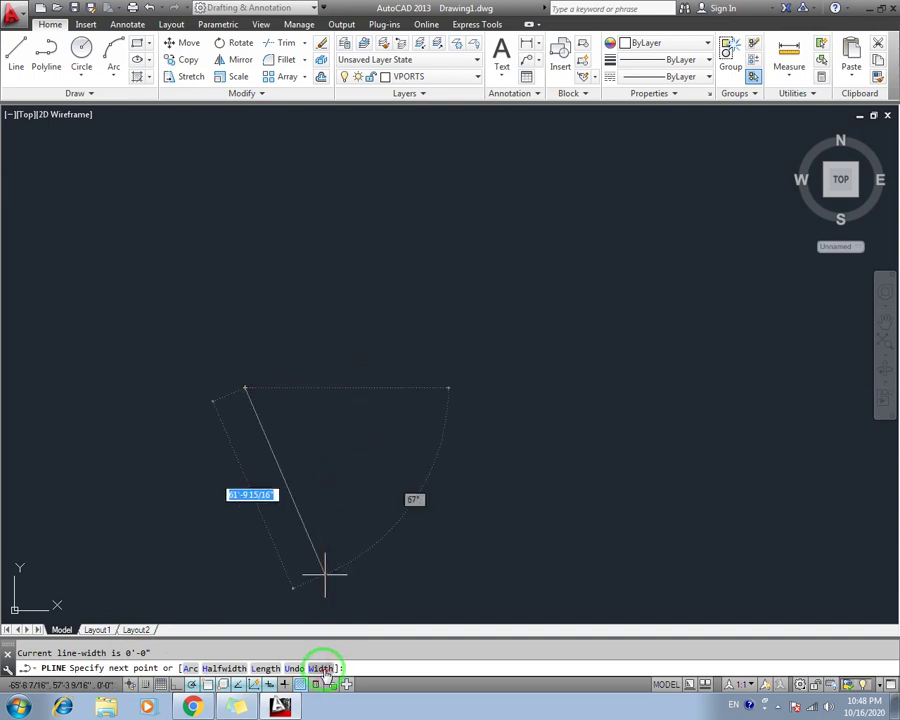
{"action": "type", "text": "w"}
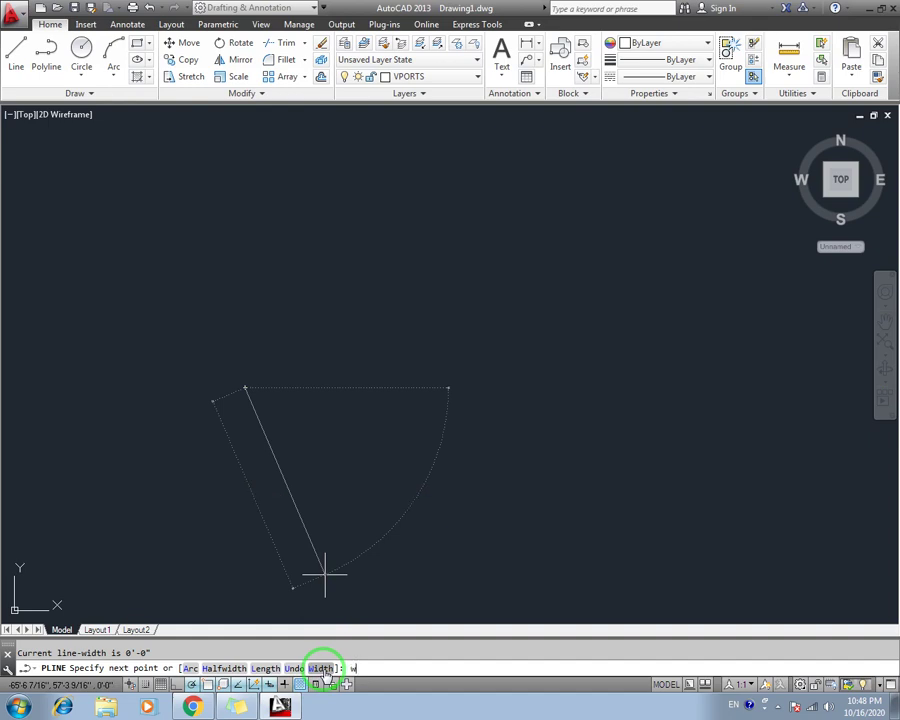
{"action": "key", "text": "Return"}
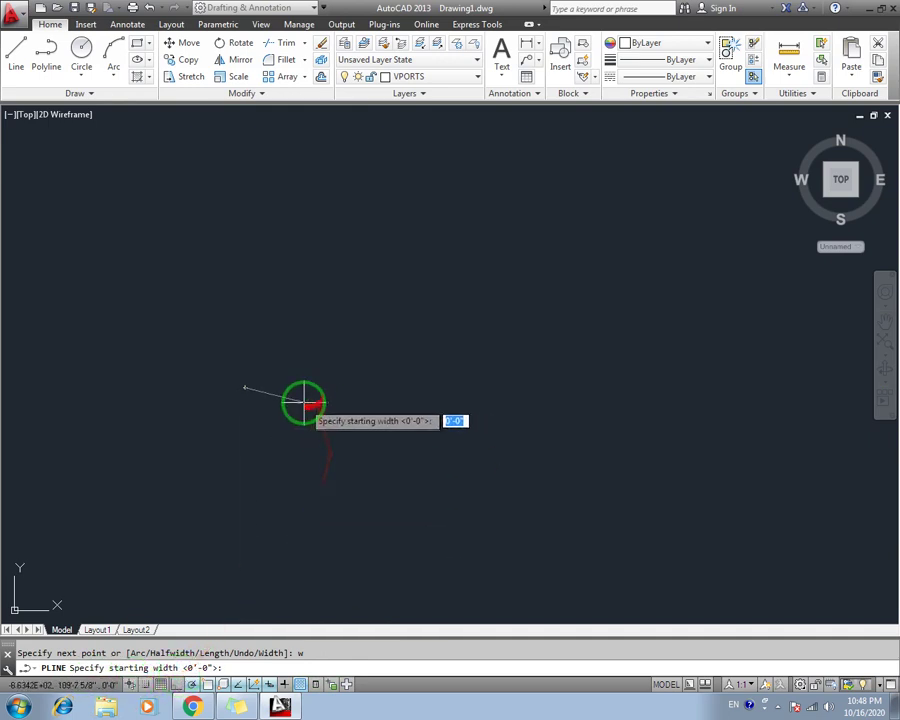
{"action": "mouse_move", "coordinate": [212, 391]}
{"action": "middle_mouse_down"}
{"action": "mouse_move", "coordinate": [245, 389]}
{"action": "mouse_move", "coordinate": [211, 392]}
{"action": "middle_mouse_up"}
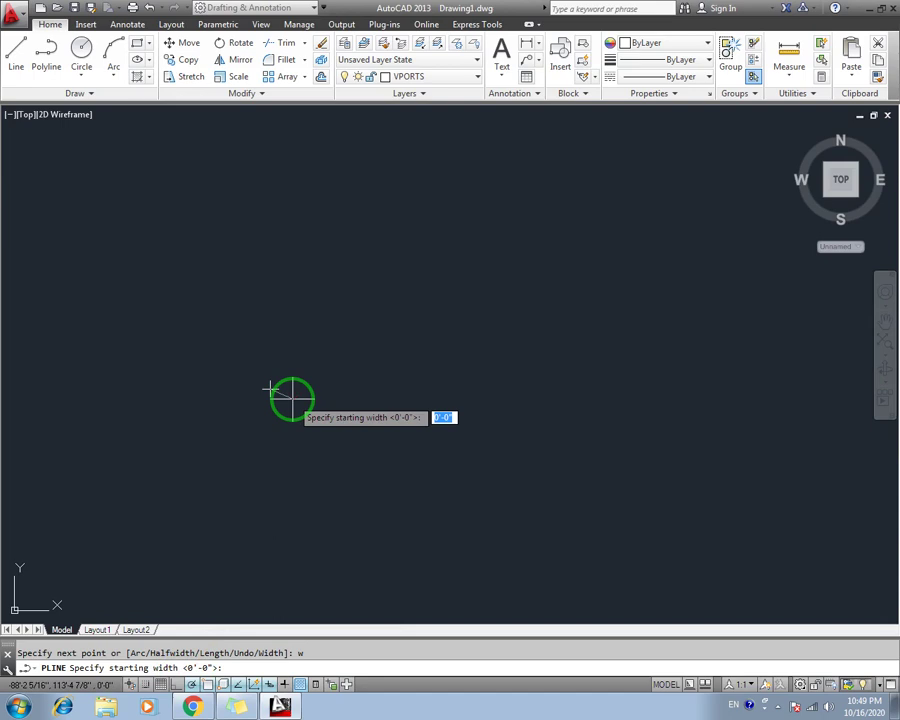
{"action": "type", "text": "6"}
{"action": "key", "text": "Return"}
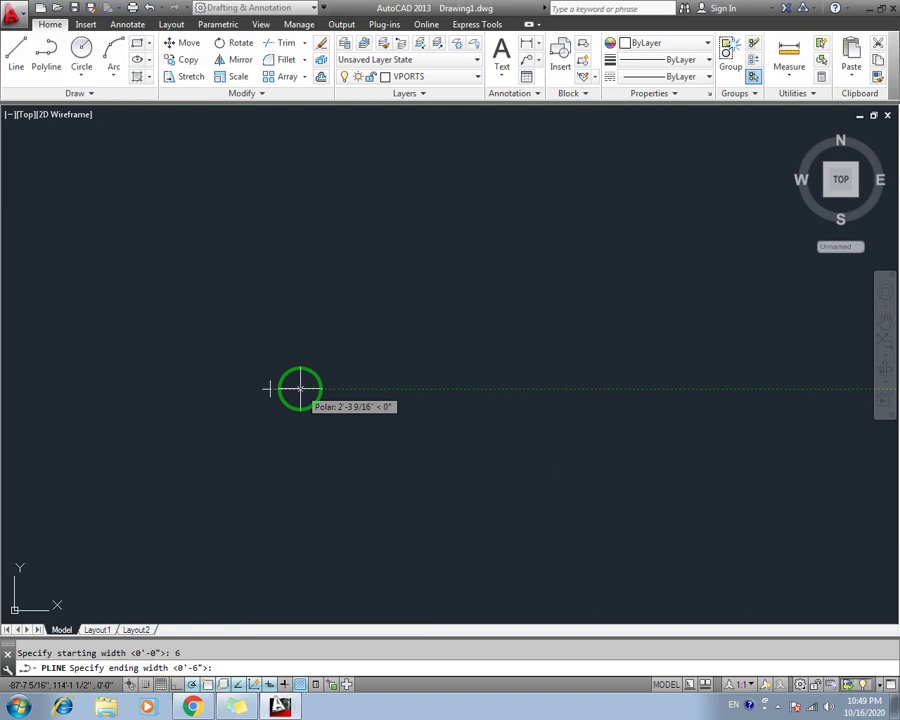
{"action": "type", "text": "6"}
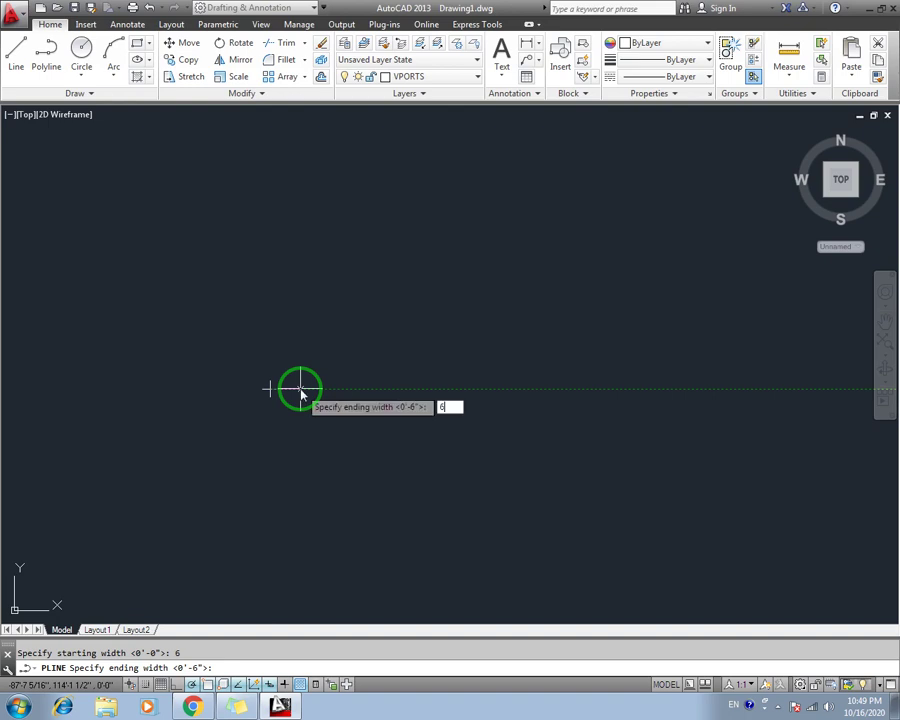
{"action": "key", "text": "Return"}
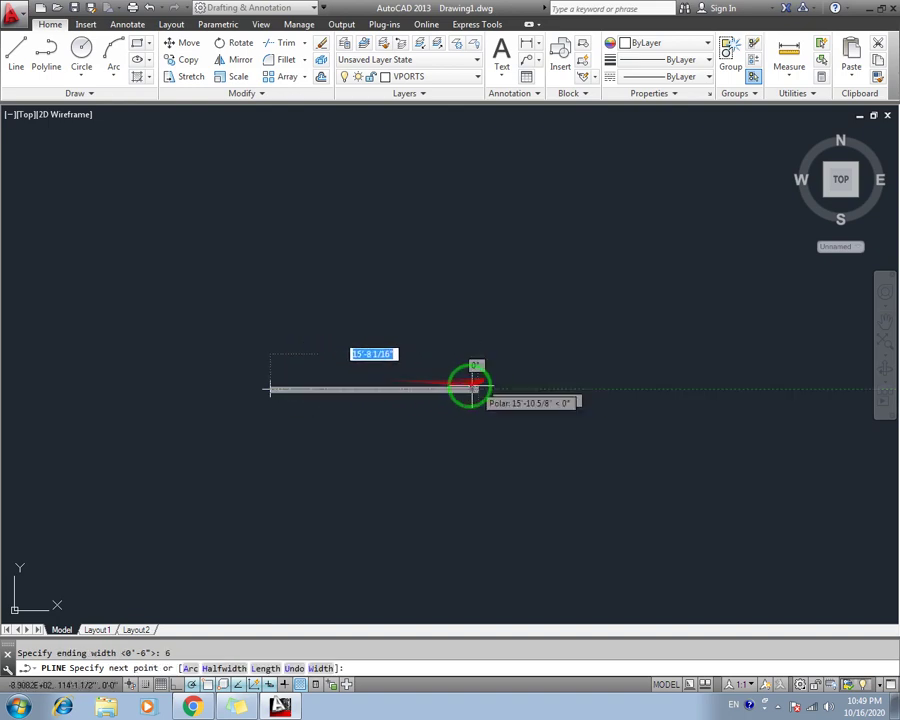
With Ortho on, place the stepped horizontal and vertical vertices of the thick line.
{"action": "scroll", "coordinate": [360, 380], "scroll_direction": "up", "scroll_amount": 5}
{"action": "mouse_move", "coordinate": [350, 380]}
{"action": "middle_mouse_down"}
{"action": "mouse_move", "coordinate": [232, 405]}
{"action": "mouse_move", "coordinate": [366, 392]}
{"action": "middle_mouse_up"}
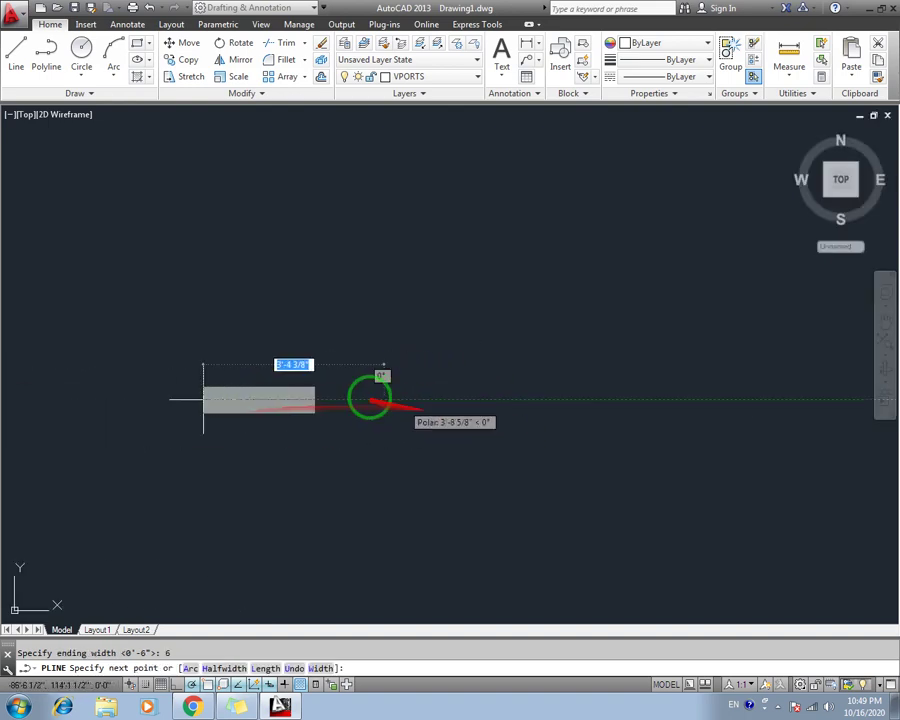
{"action": "key", "text": "F8"}
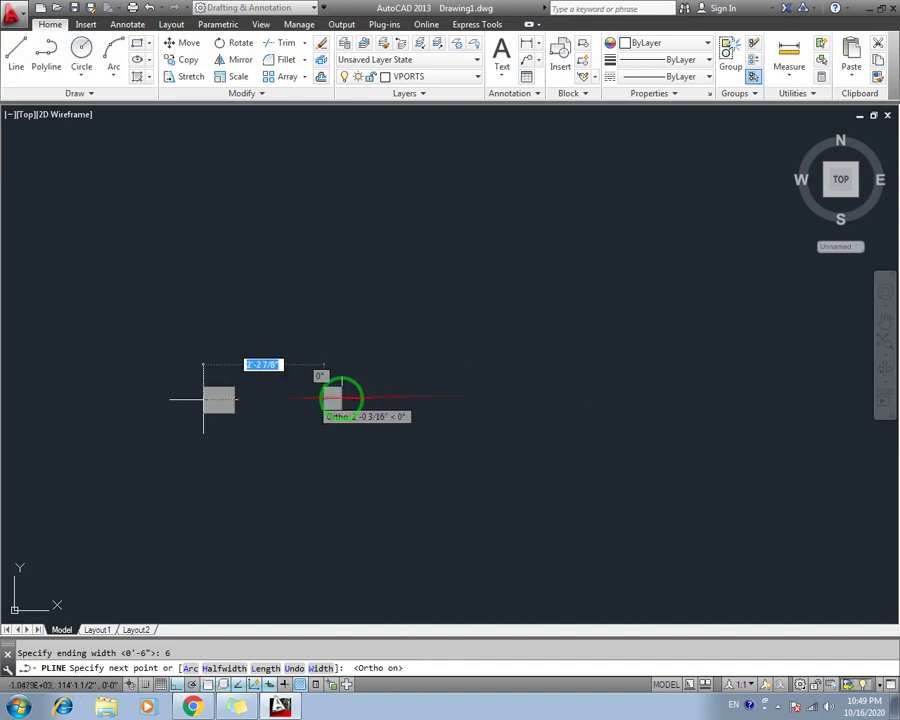
{"action": "left_click", "coordinate": [435, 398]}
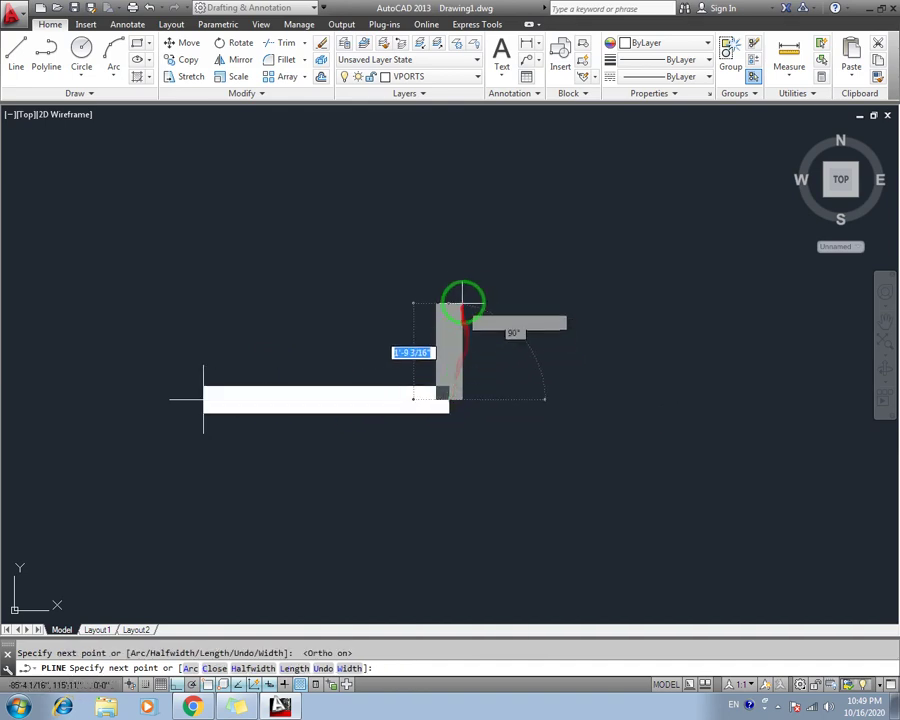
{"action": "left_click", "coordinate": [454, 257]}
{"action": "left_click", "coordinate": [592, 262]}
{"action": "middle_click_drag", "start_coordinate": [592, 262], "coordinate": [438, 298]}
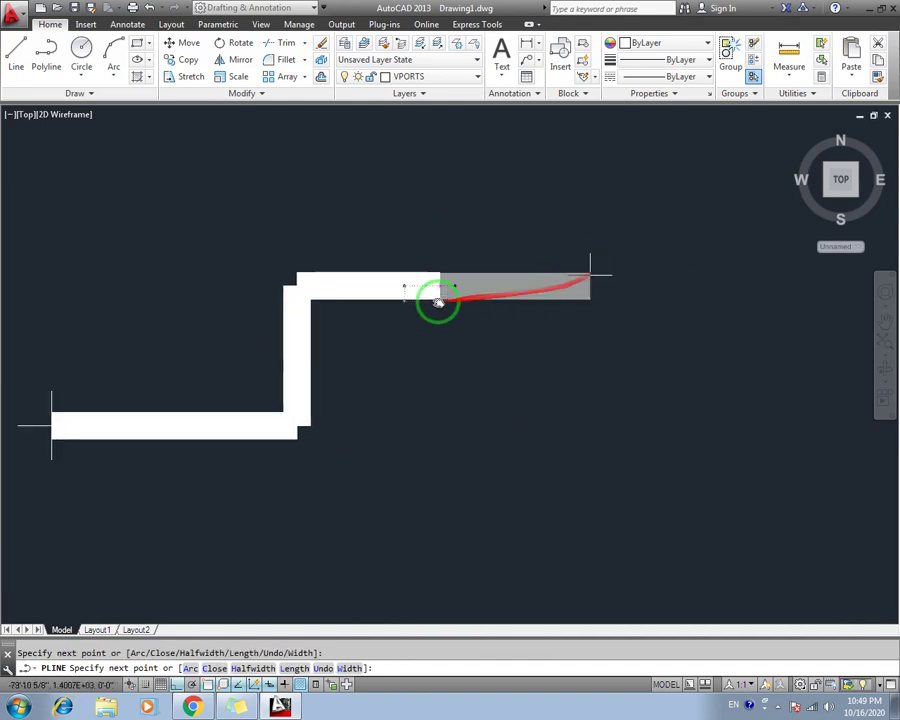
{"action": "left_click", "coordinate": [440, 397]}
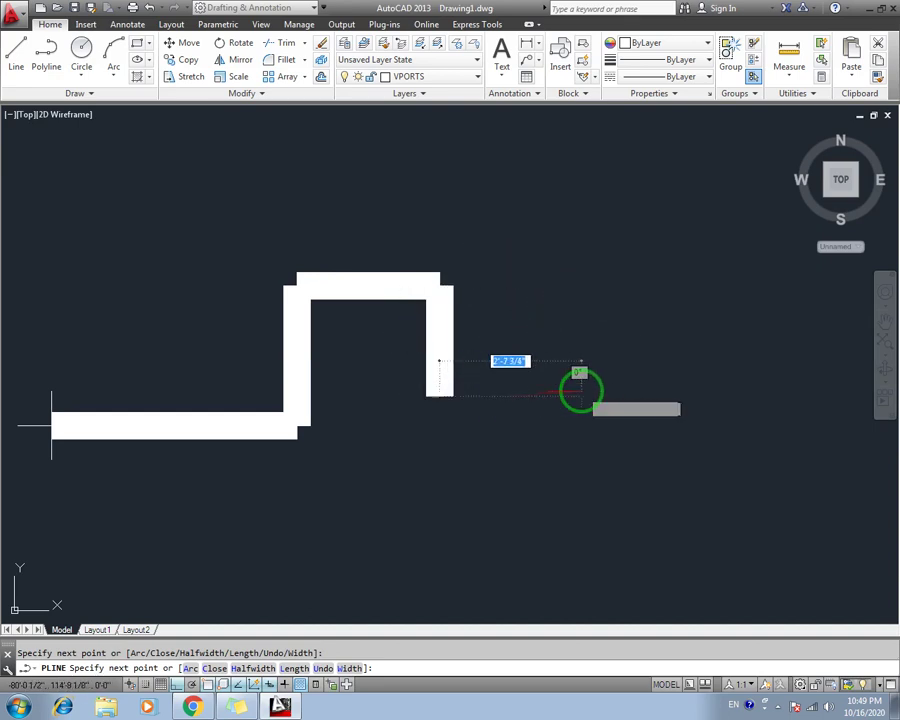
{"action": "left_click", "coordinate": [578, 395]}
{"action": "middle_click_drag", "start_coordinate": [579, 392], "coordinate": [449, 395]}
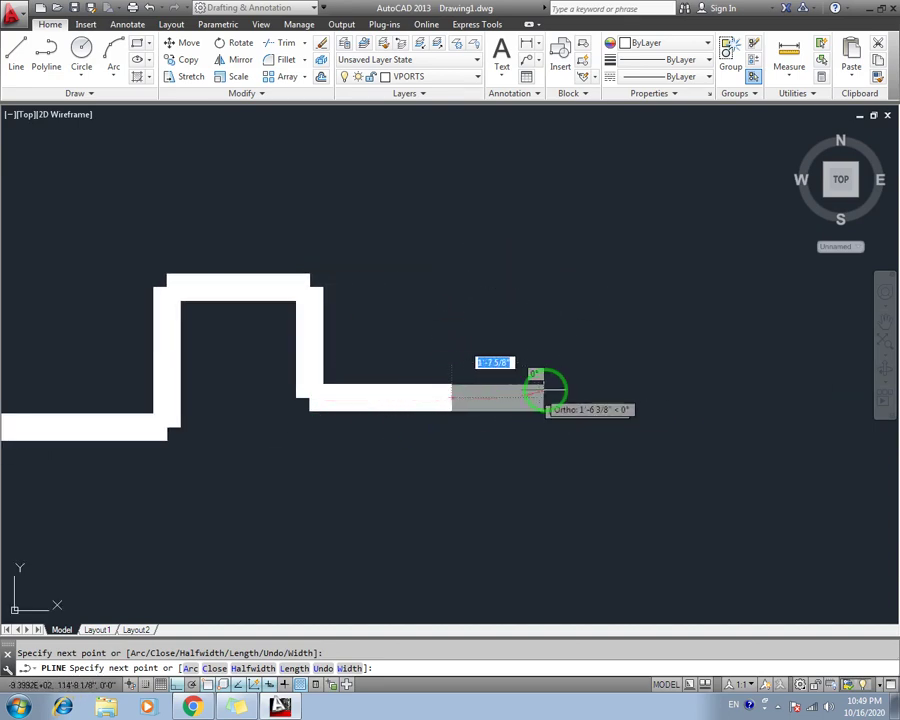
{"action": "left_click", "coordinate": [455, 514]}
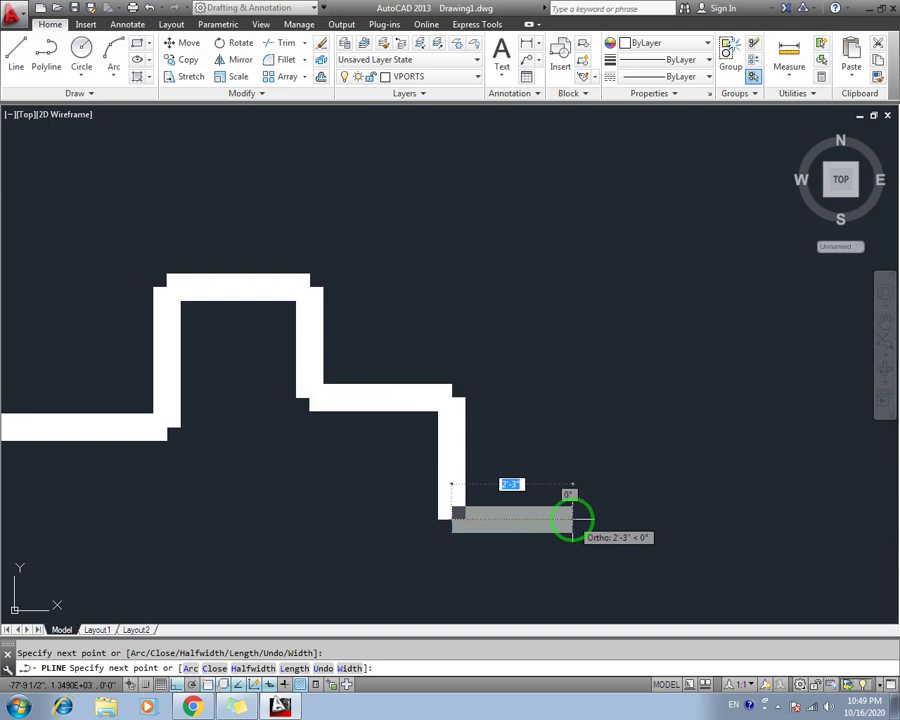
{"action": "left_click", "coordinate": [562, 518]}
{"action": "mouse_move", "coordinate": [562, 518]}
{"action": "middle_mouse_down"}
{"action": "mouse_move", "coordinate": [270, 470]}
{"action": "mouse_move", "coordinate": [480, 470]}
{"action": "middle_mouse_up"}
{"action": "scroll", "coordinate": [288, 468], "scroll_direction": "down", "scroll_amount": 3}
{"action": "scroll", "coordinate": [288, 468], "scroll_direction": "up", "scroll_amount": 4}
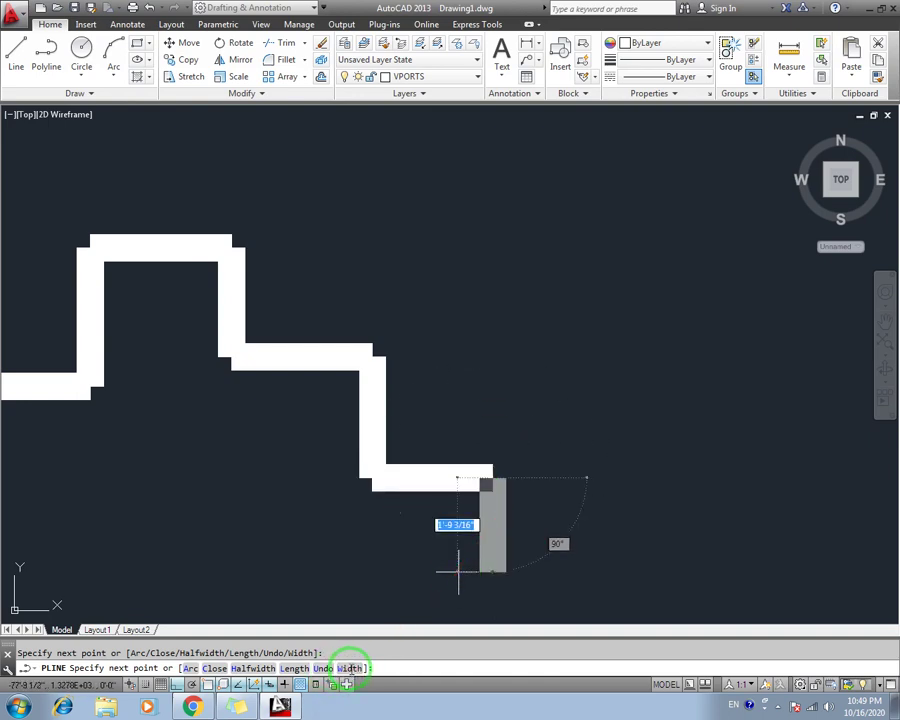
Cap the stepped line with a right-pointing arrowhead tapering from width 10 to 0.
{"action": "left_click", "coordinate": [350, 668]}
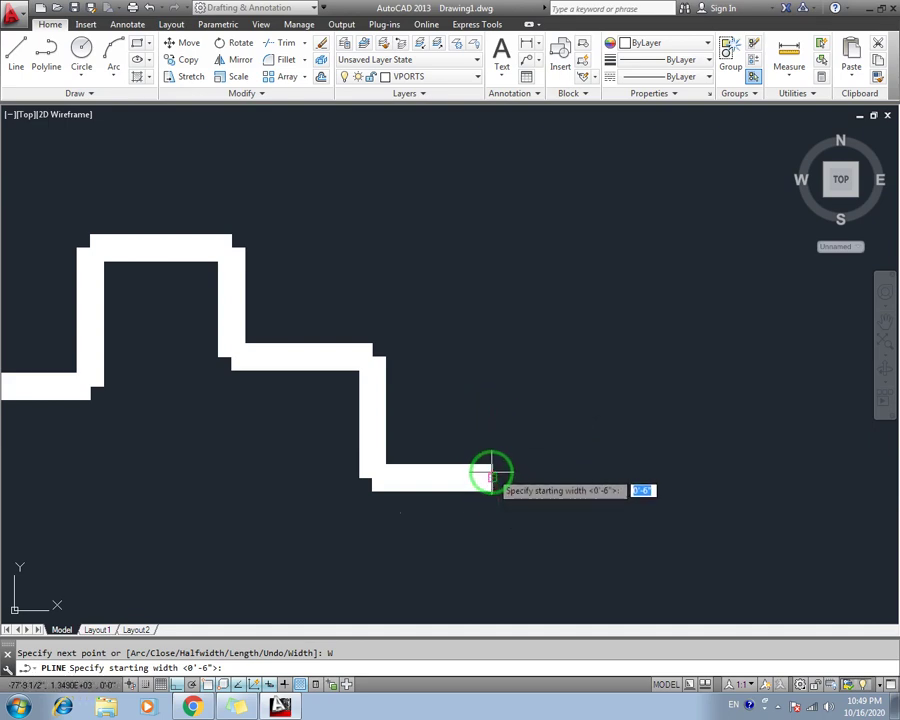
{"action": "key", "text": "Return"}
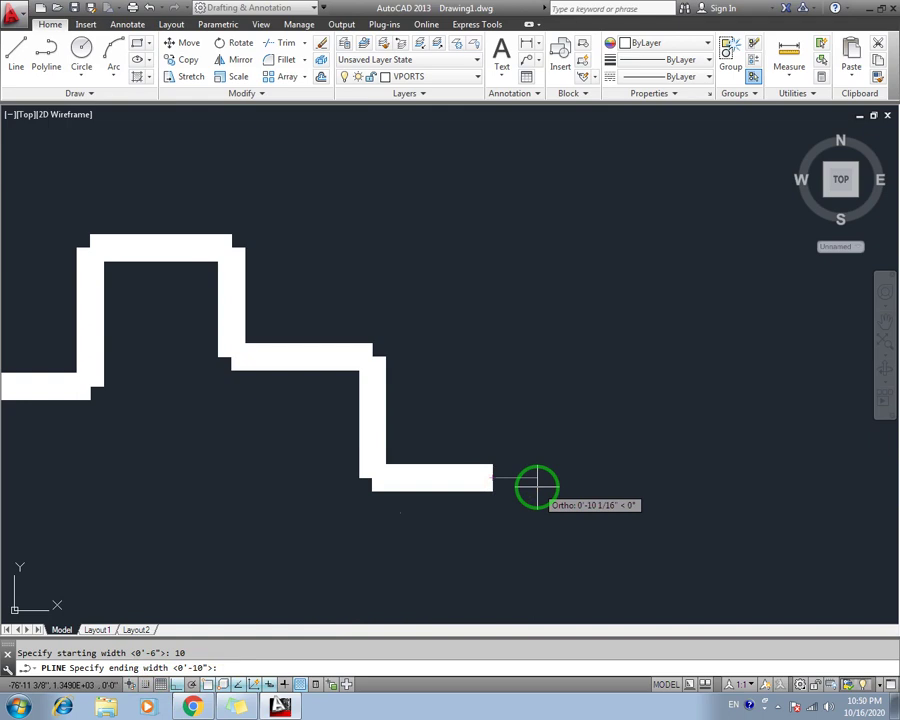
{"action": "type", "text": "0"}
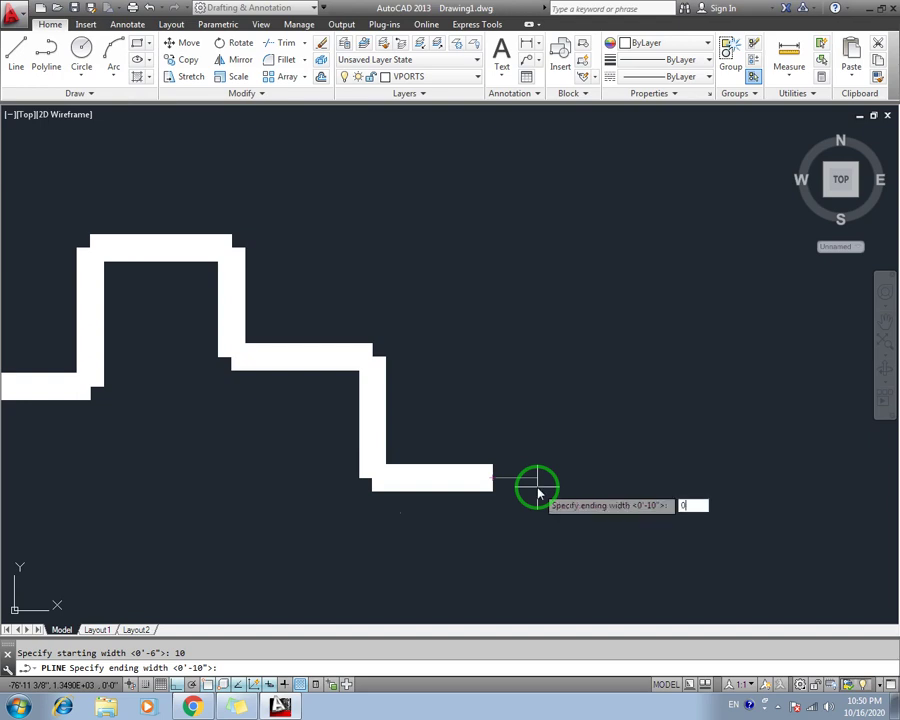
{"action": "key", "text": "Return"}
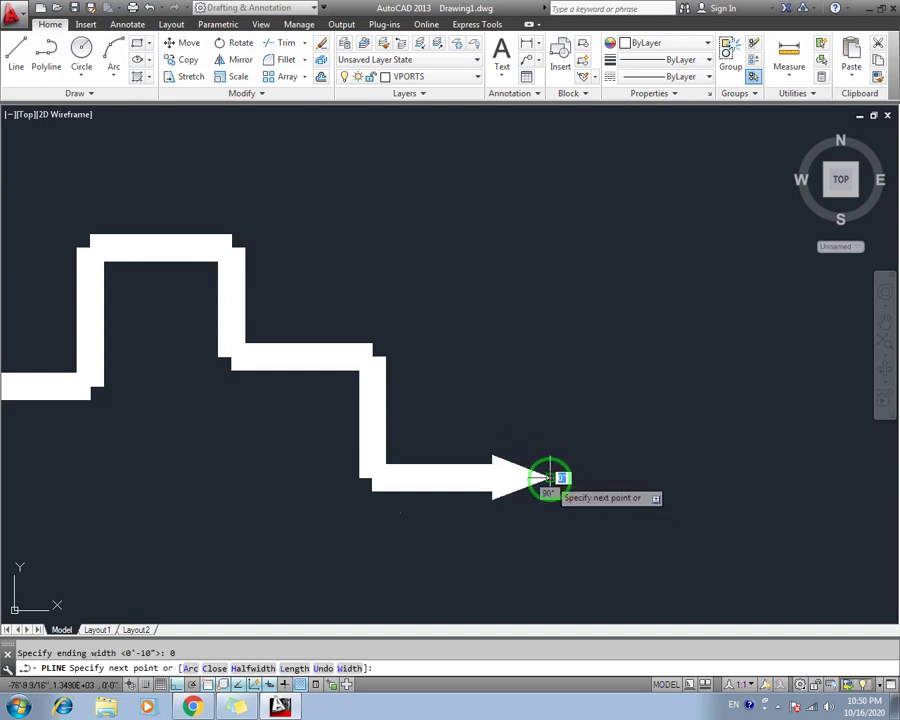
{"action": "left_click", "coordinate": [546, 479]}
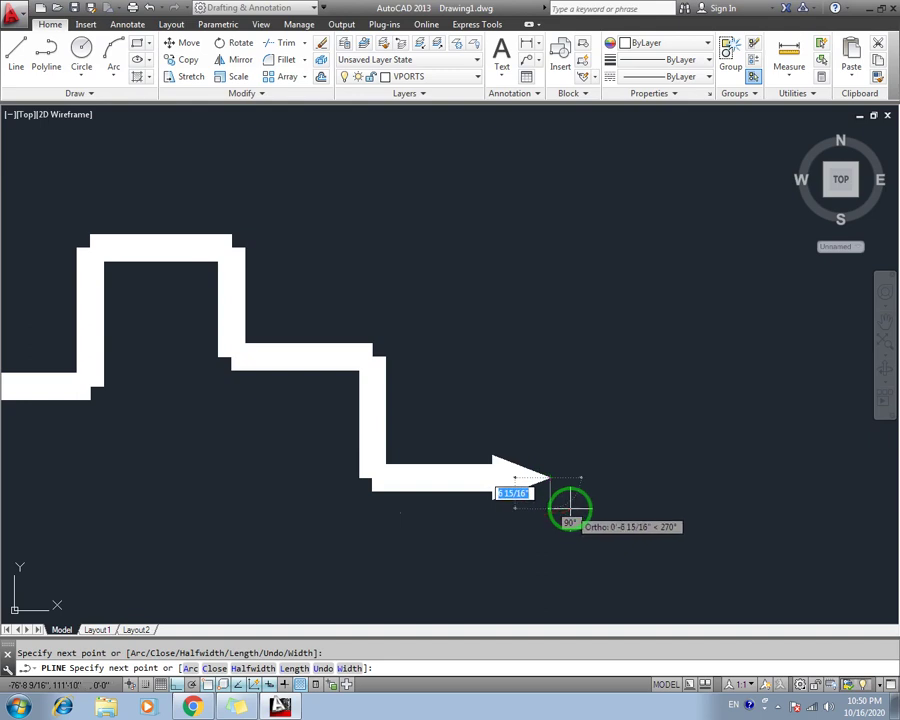
{"action": "key", "text": "Escape"}
{"action": "scroll", "coordinate": [488, 516], "scroll_direction": "down", "scroll_amount": 2}
Reframe the view around the stepped arrow, cancelling an accidental selection window.
{"action": "middle_click_drag", "start_coordinate": [362, 518], "coordinate": [468, 516]}
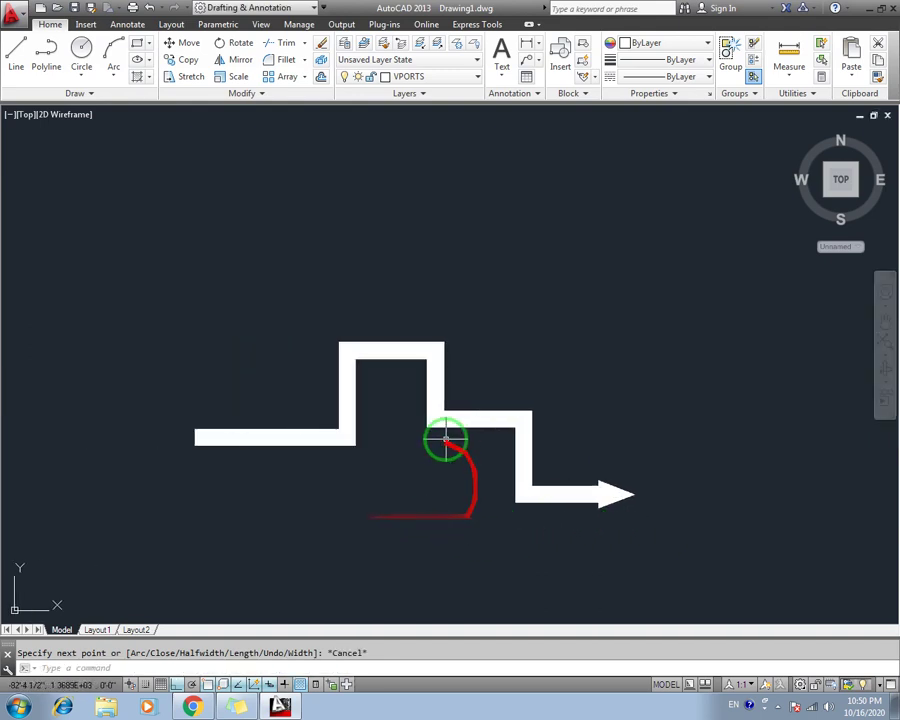
{"action": "scroll", "coordinate": [420, 442], "scroll_direction": "up", "scroll_amount": 2}
{"action": "middle_click_drag", "start_coordinate": [562, 450], "coordinate": [578, 390]}
{"action": "scroll", "coordinate": [528, 415], "scroll_direction": "down", "scroll_amount": 4}
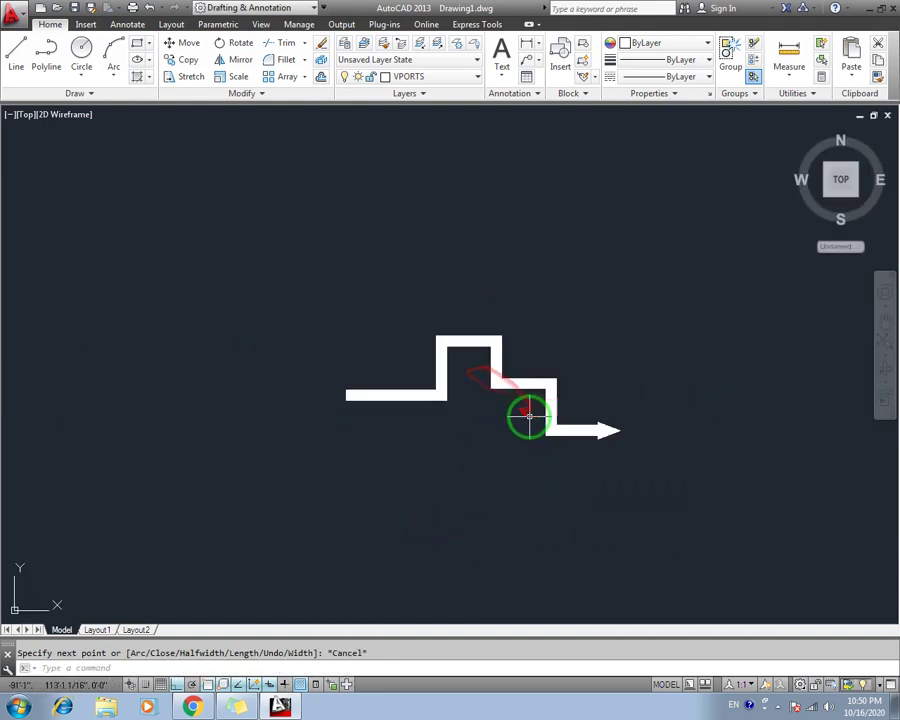
{"action": "left_click", "coordinate": [617, 292]}
{"action": "key", "text": "Escape"}
{"action": "middle_click_drag", "start_coordinate": [468, 470], "coordinate": [410, 460]}
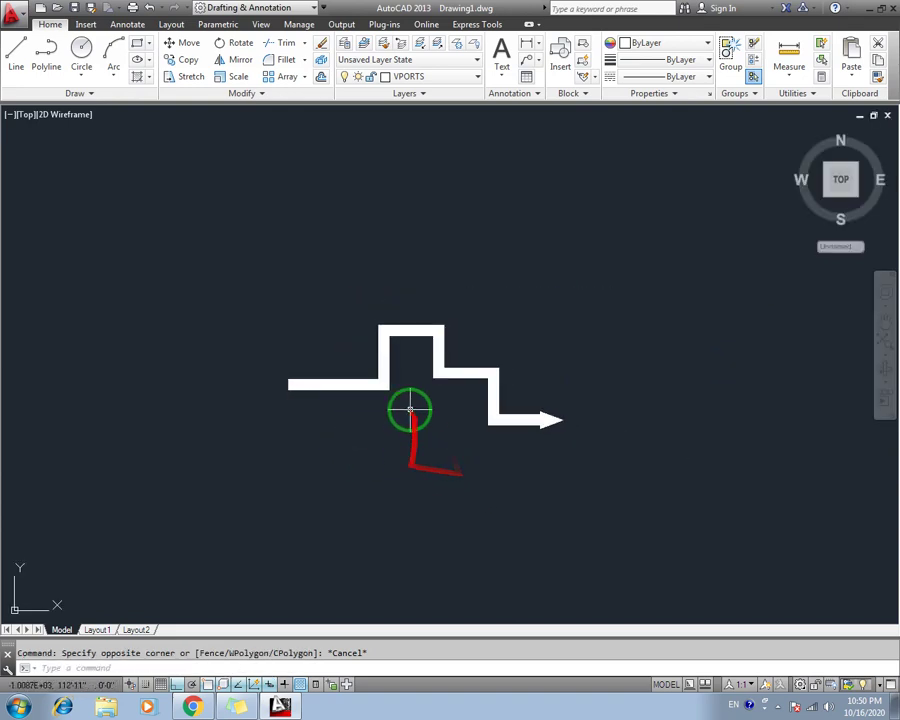
{"action": "scroll", "coordinate": [410, 410], "scroll_direction": "up", "scroll_amount": 2}
{"action": "middle_click_drag", "start_coordinate": [404, 408], "coordinate": [472, 440]}
{"action": "middle_click_drag", "start_coordinate": [400, 452], "coordinate": [403, 430]}
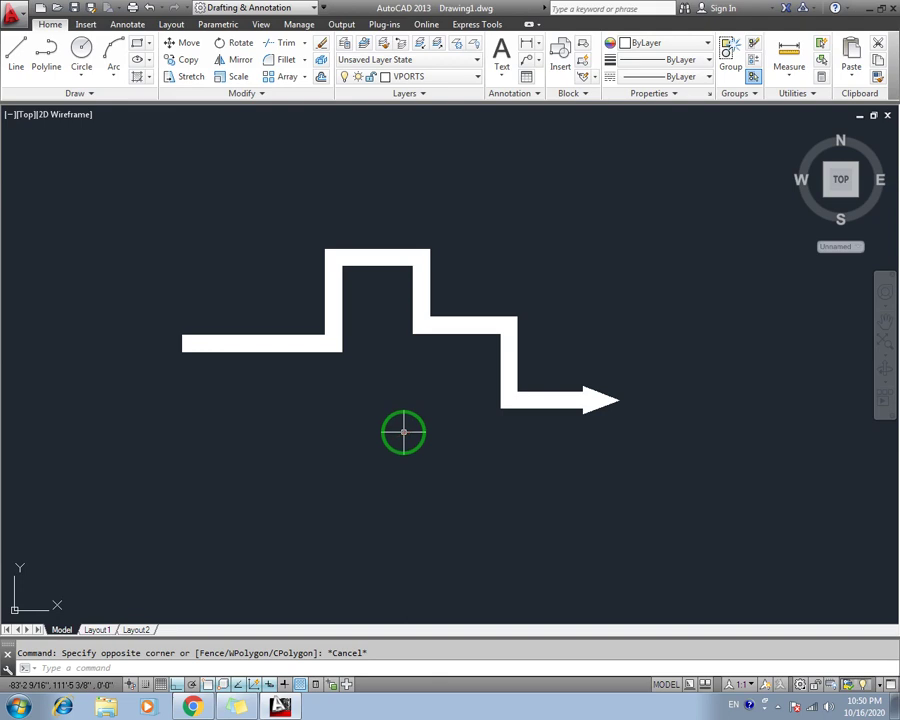
Draw a 6-wide straight polyline shaft below the stepped line.
{"action": "type", "text": "pl"}
{"action": "key", "text": "Return"}
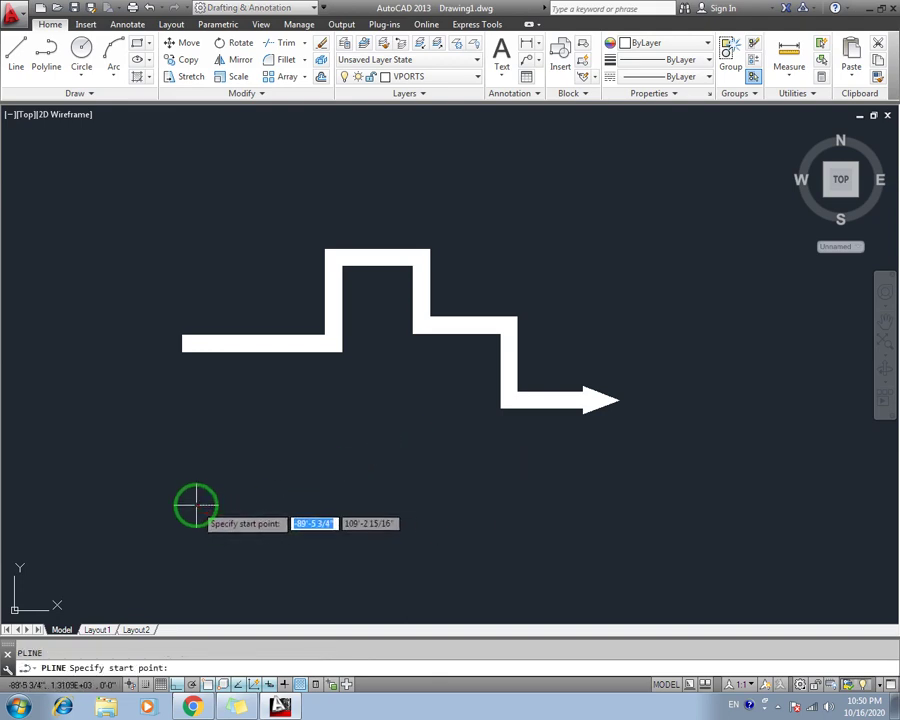
{"action": "left_click", "coordinate": [196, 505]}
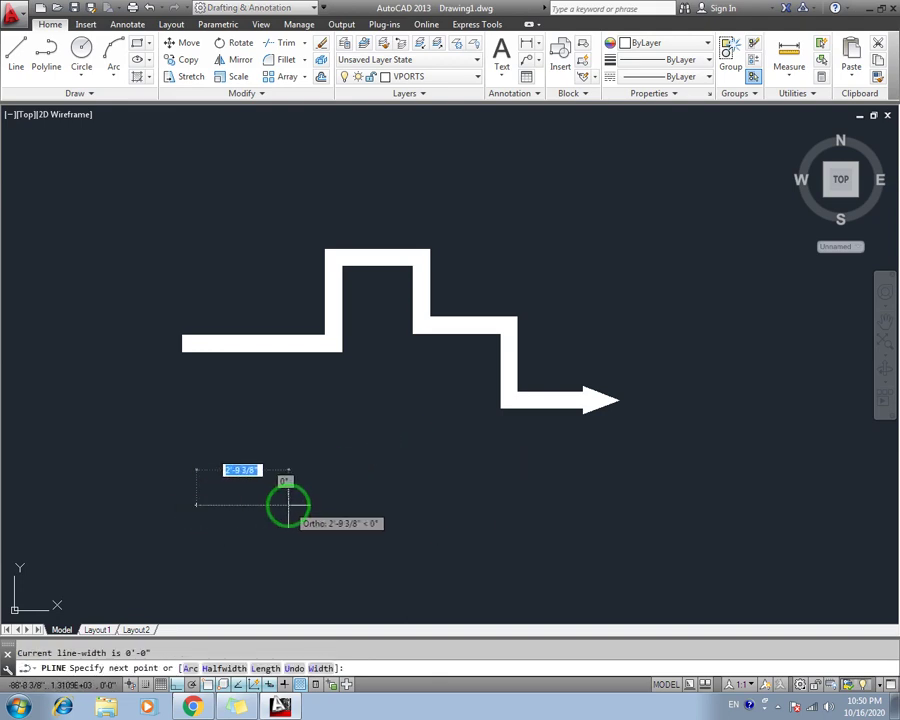
{"action": "type", "text": "w"}
{"action": "key", "text": "Return"}
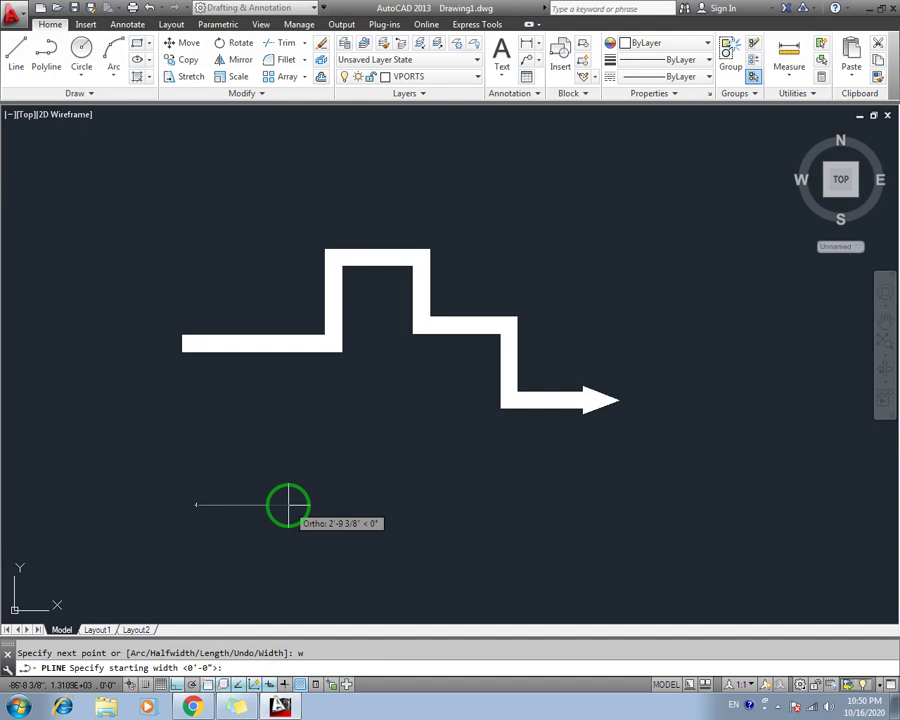
{"action": "type", "text": "6"}
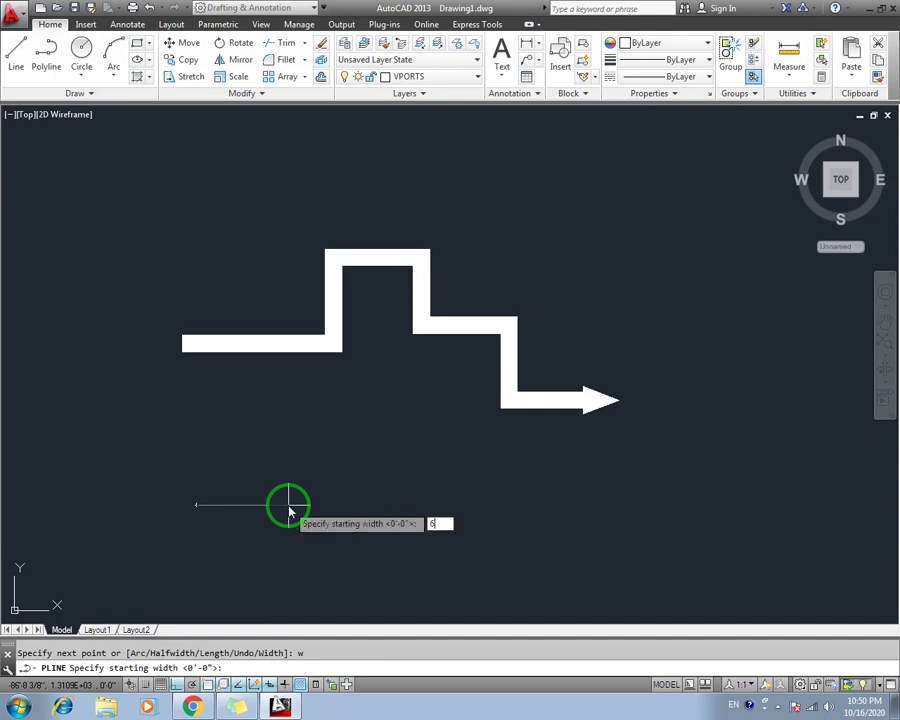
{"action": "key", "text": "Return"}
{"action": "type", "text": "6"}
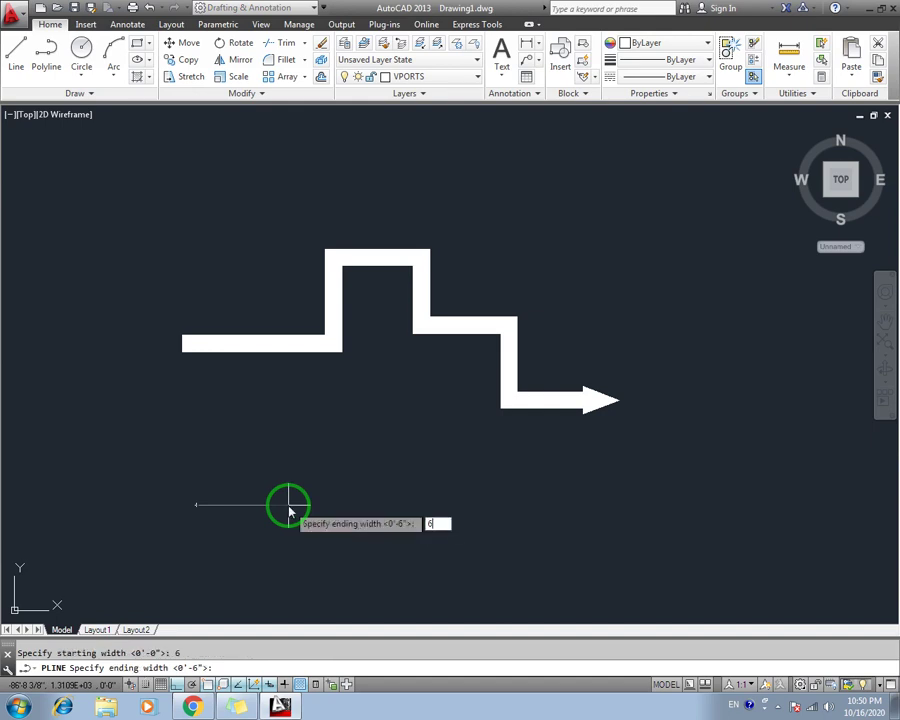
{"action": "key", "text": "Return"}
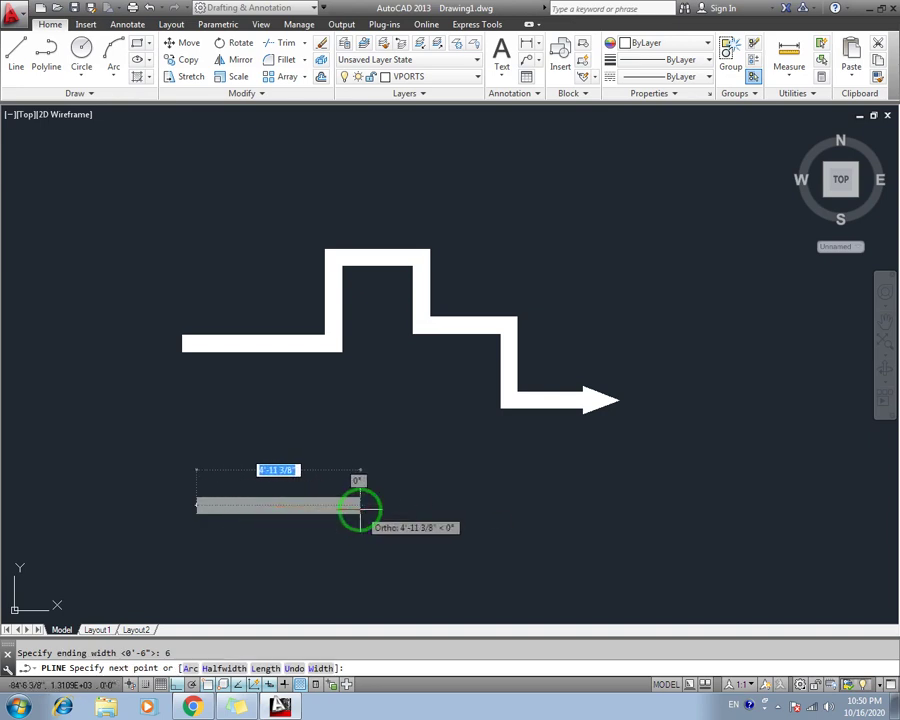
{"action": "left_click", "coordinate": [361, 505]}
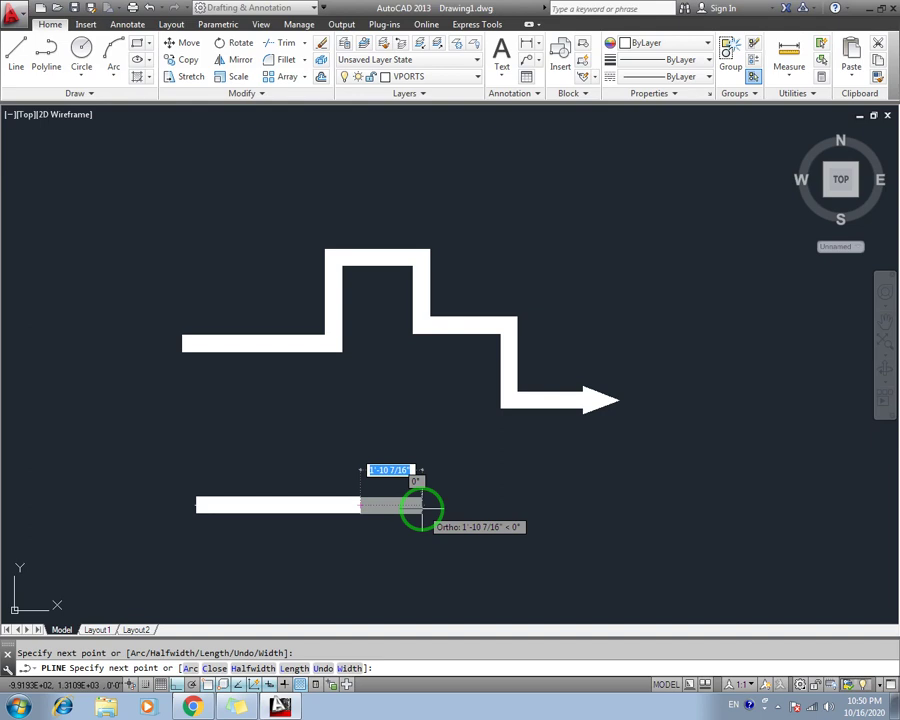
Add a head tapering from 10 to a point at the shaft's right end.
{"action": "type", "text": "w"}
{"action": "key", "text": "Return"}
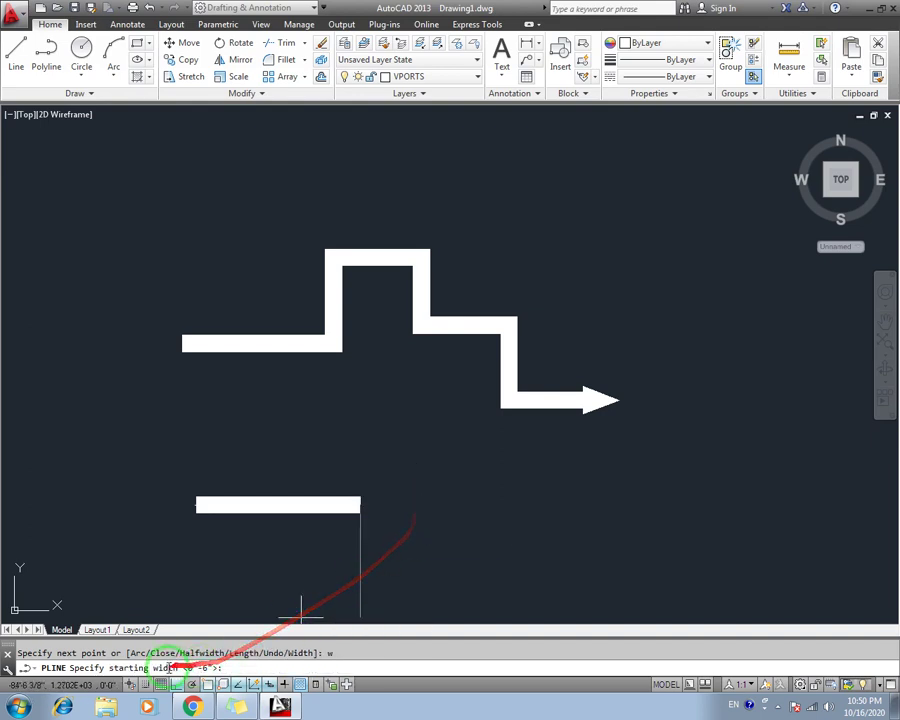
{"action": "type", "text": "10"}
{"action": "key", "text": "Return"}
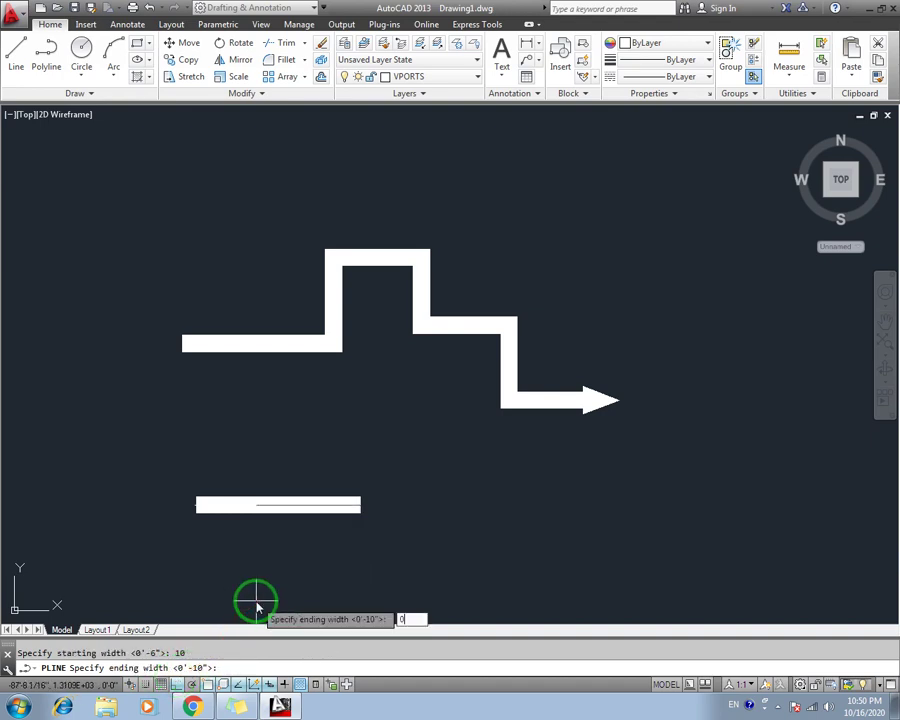
{"action": "key", "text": "Return"}
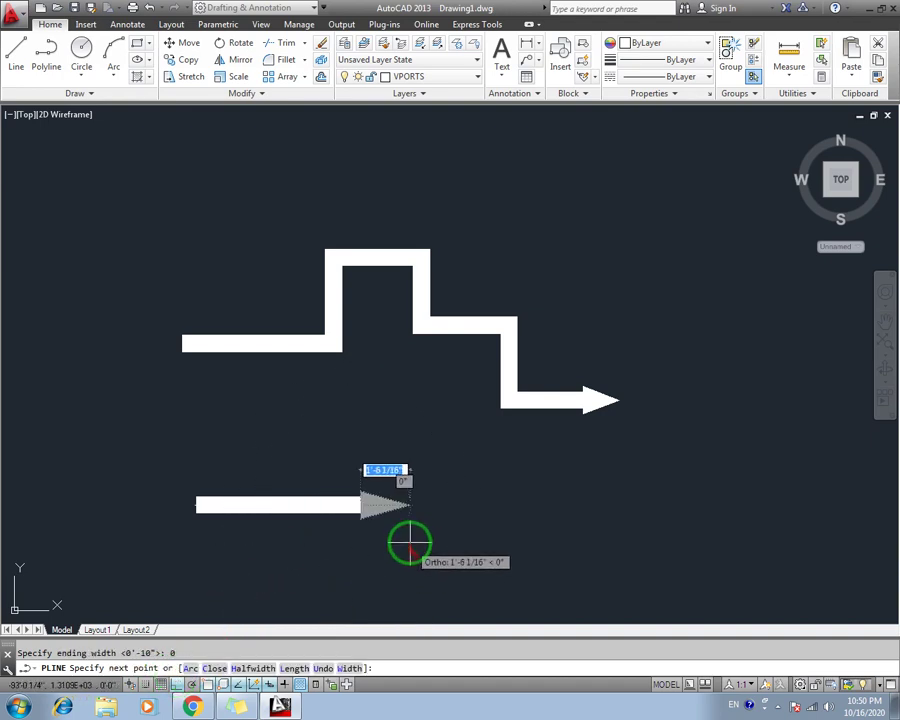
{"action": "left_click", "coordinate": [409, 540]}
{"action": "key", "text": "Escape"}
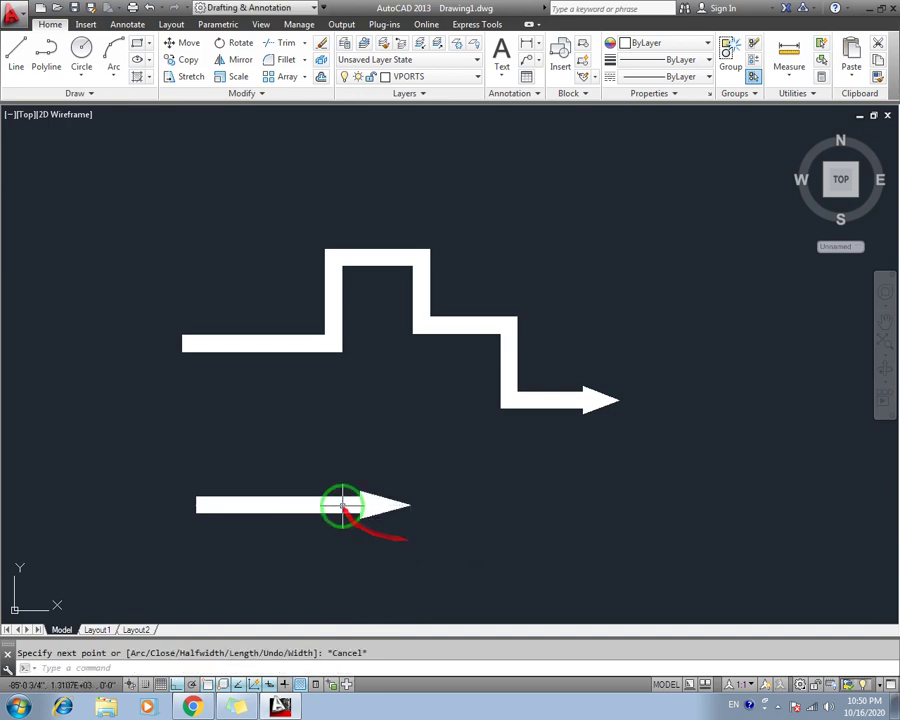
{"action": "mouse_move", "coordinate": [396, 504]}
{"action": "middle_mouse_down"}
{"action": "mouse_move", "coordinate": [426, 524]}
{"action": "mouse_move", "coordinate": [331, 432]}
{"action": "middle_mouse_up"}
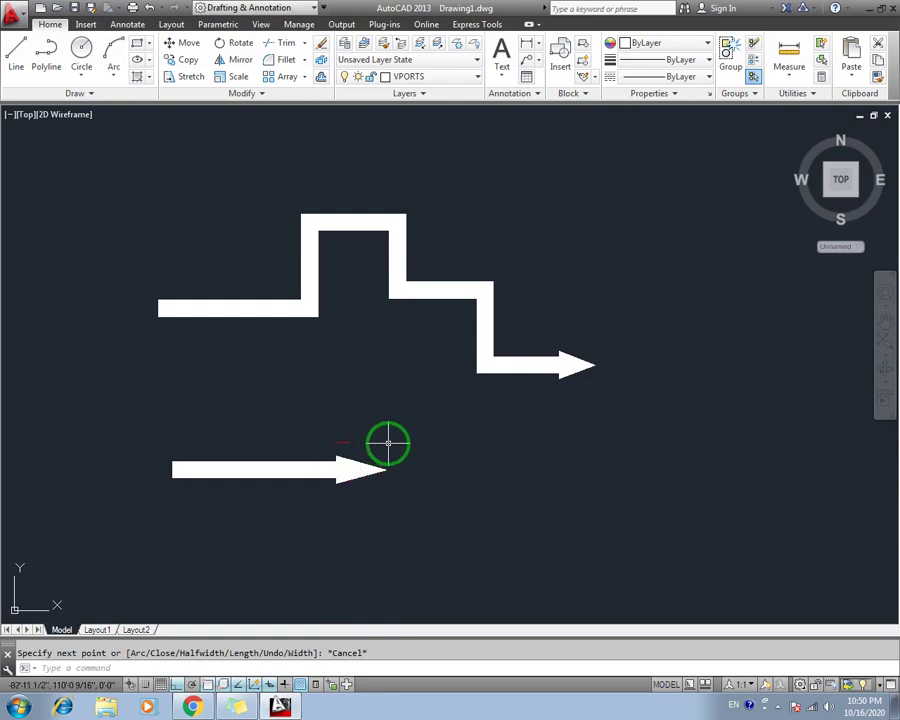
{"action": "middle_click_drag", "start_coordinate": [386, 438], "coordinate": [306, 432]}
Draw a thin zero-width polyline shaft to the right of the wide arrow.
{"action": "key", "text": "Return"}
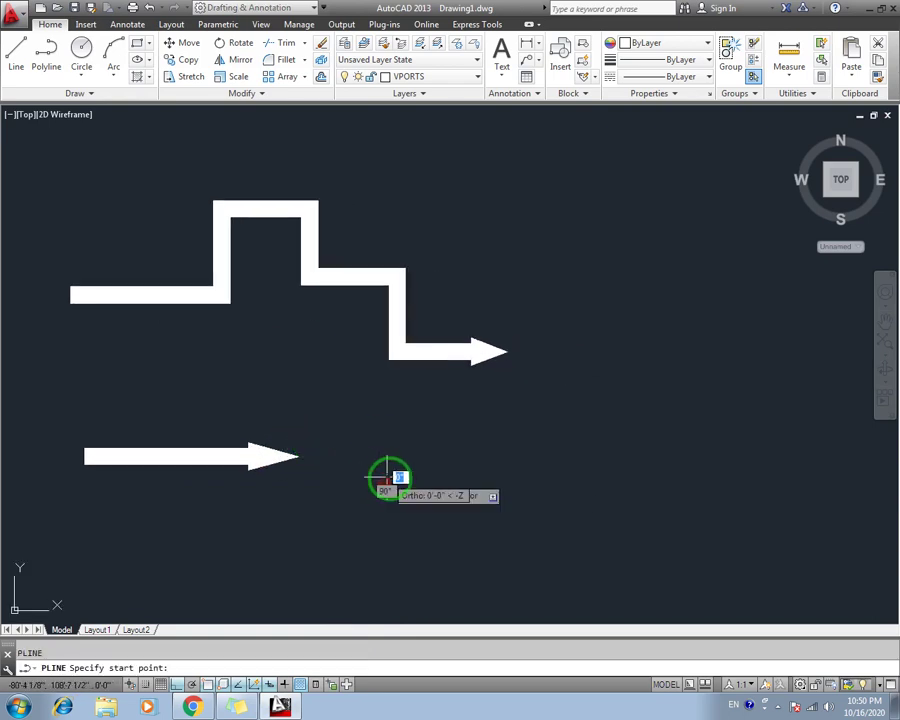
{"action": "left_click", "coordinate": [386, 476]}
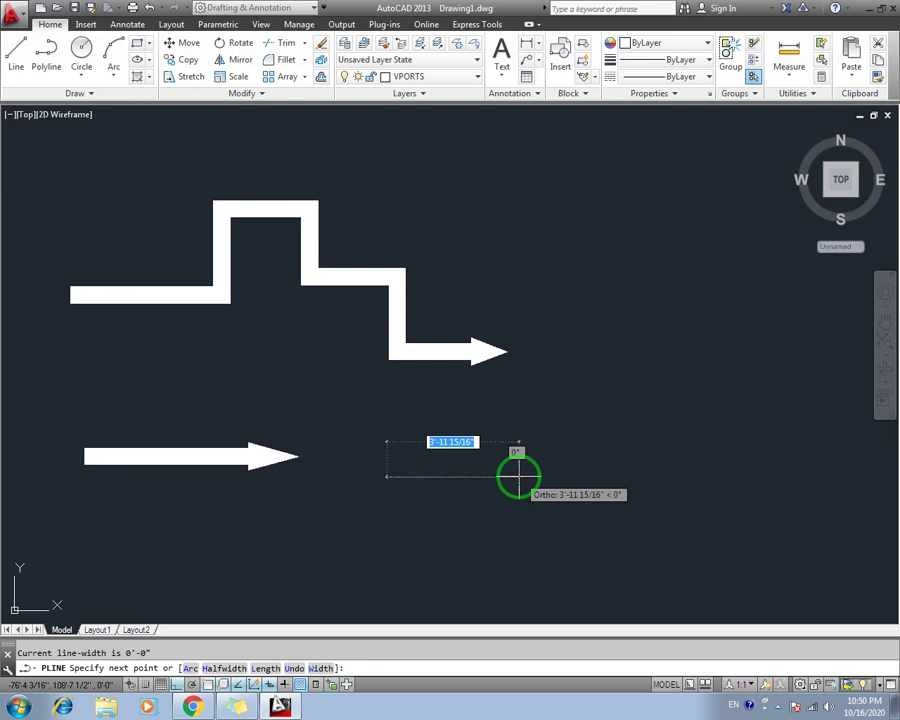
{"action": "left_click", "coordinate": [530, 476]}
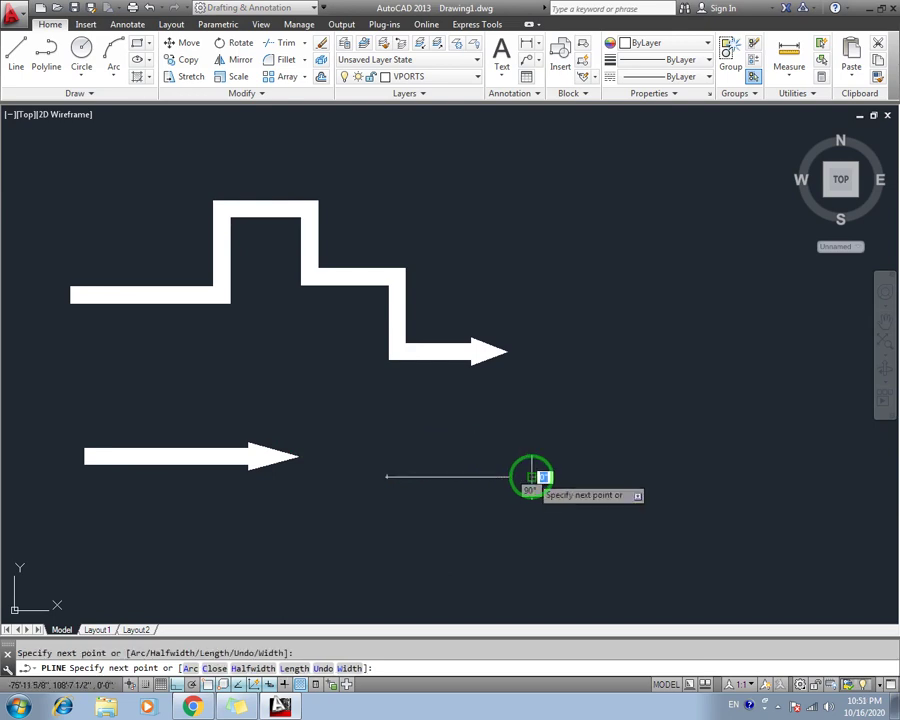
{"action": "scroll", "coordinate": [536, 476], "scroll_direction": "up", "scroll_amount": 2}
{"action": "scroll", "coordinate": [520, 474], "scroll_direction": "up", "scroll_amount": 2}
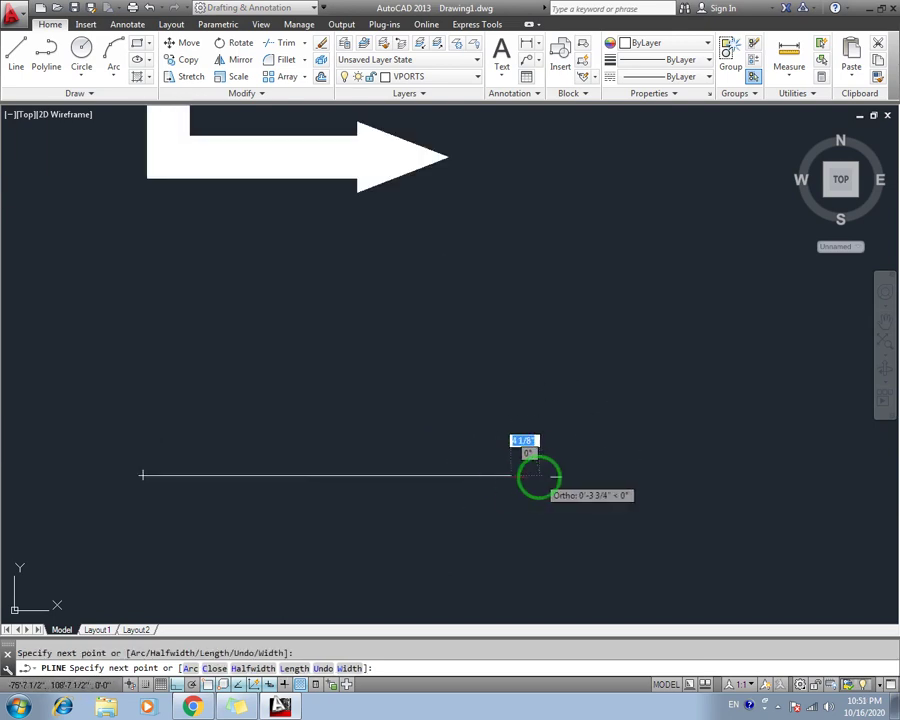
{"action": "scroll", "coordinate": [522, 475], "scroll_direction": "down", "scroll_amount": 2}
Give the thin arrow a head tapering from width 6 to 0.
{"action": "type", "text": "w"}
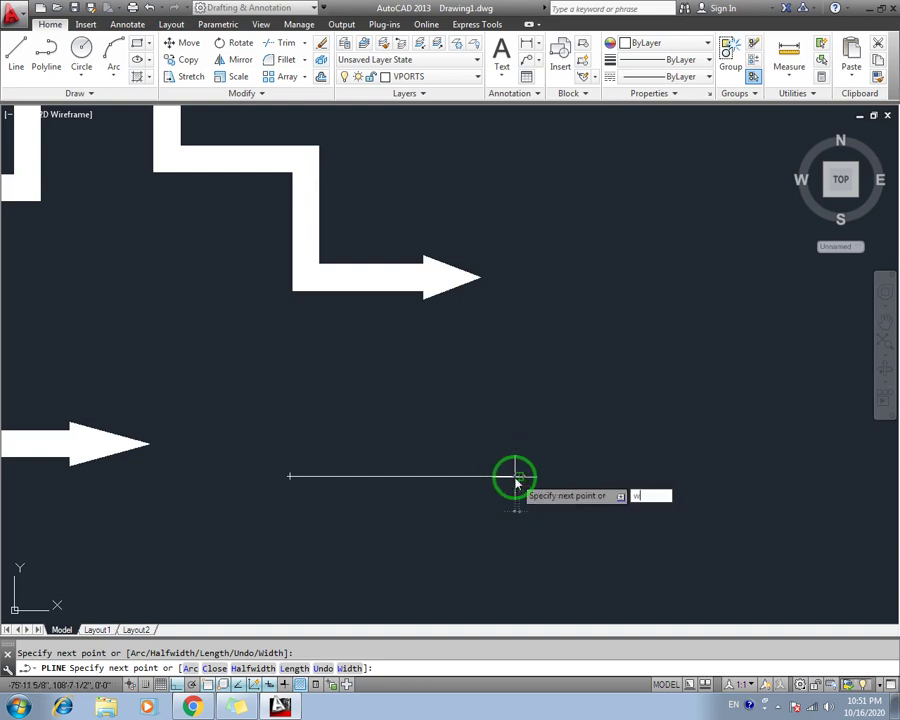
{"action": "key", "text": "Return"}
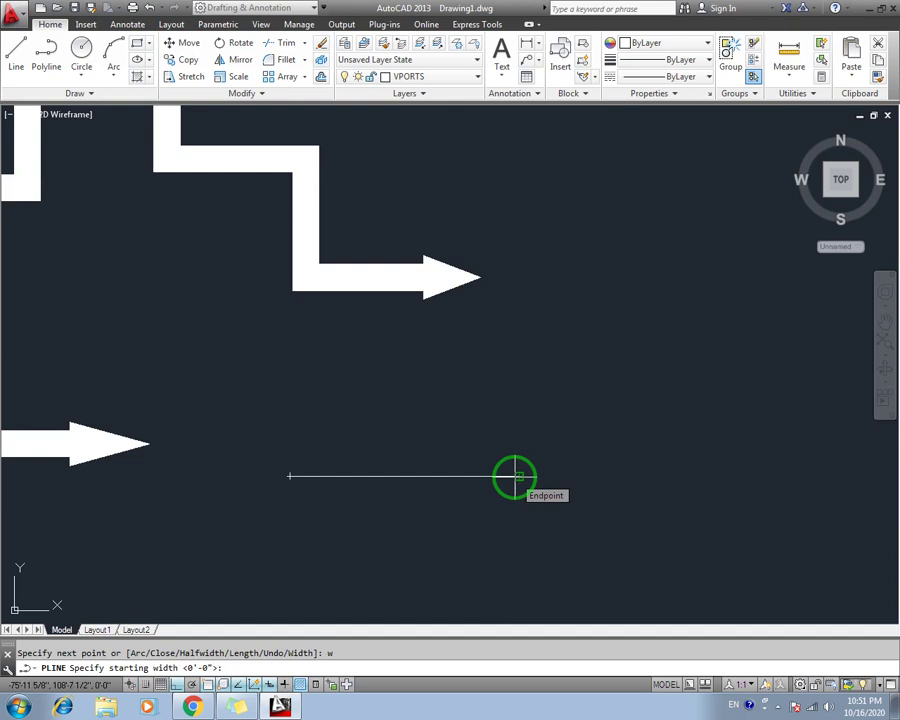
{"action": "type", "text": "6"}
{"action": "key", "text": "Return"}
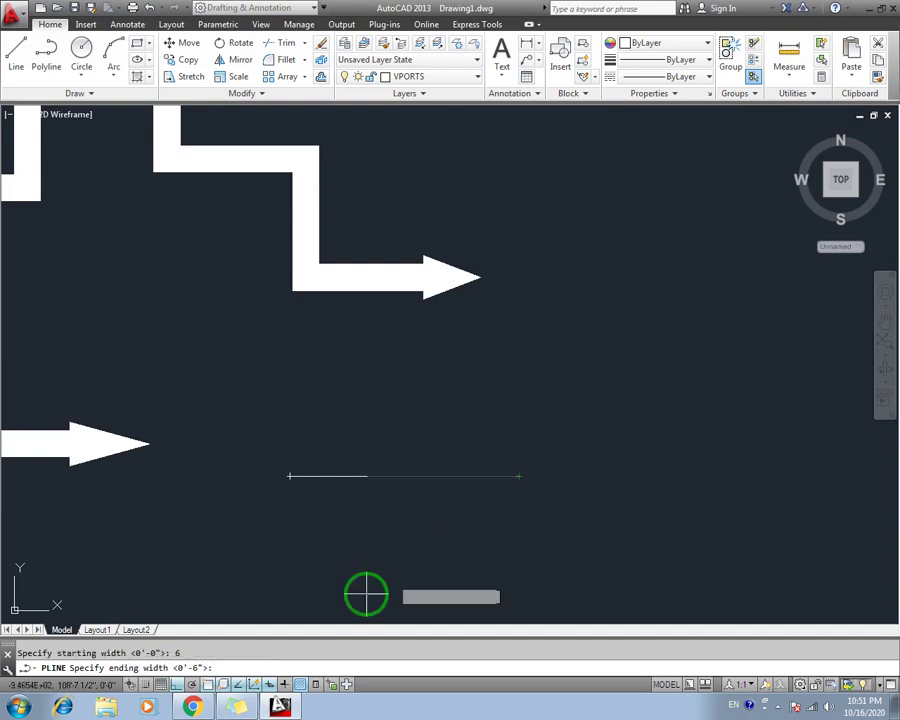
{"action": "type", "text": "0"}
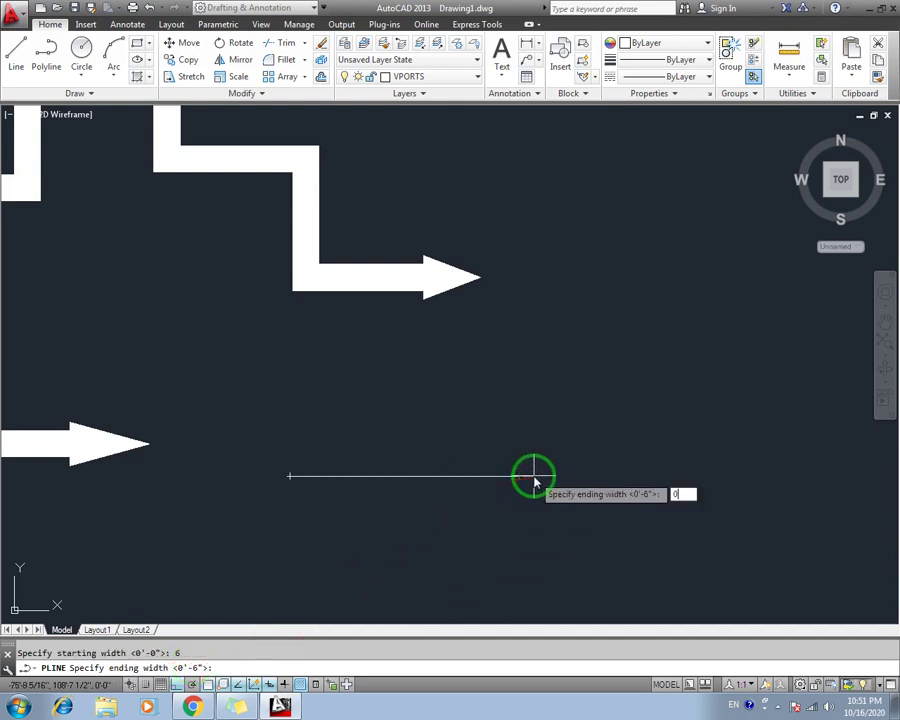
{"action": "key", "text": "Return"}
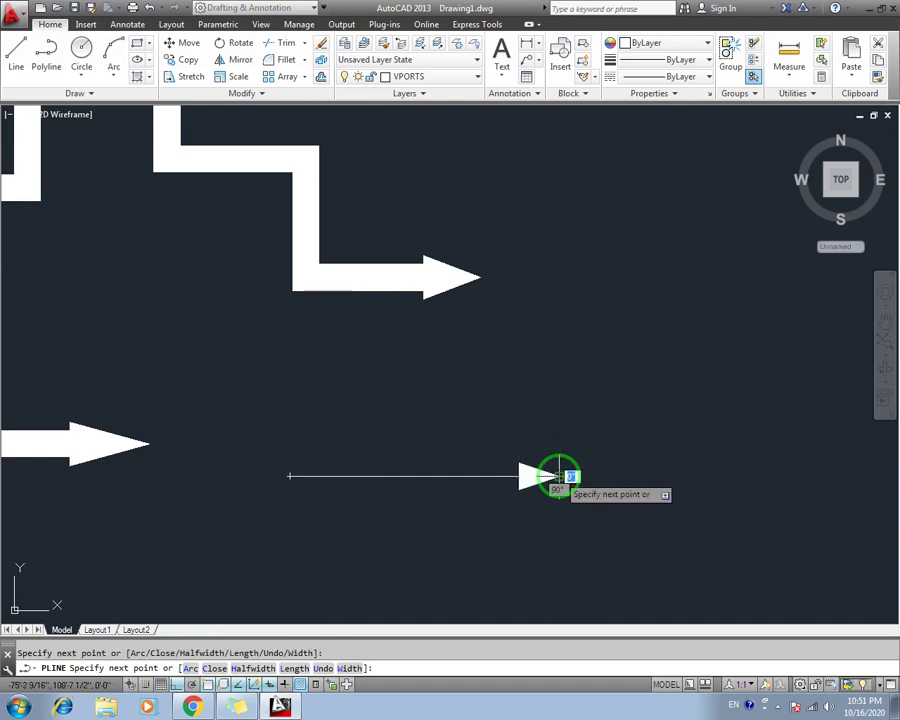
{"action": "key", "text": "Escape"}
{"action": "middle_click_drag", "start_coordinate": [266, 478], "coordinate": [450, 472]}
{"action": "scroll", "coordinate": [450, 472], "scroll_direction": "down", "scroll_amount": 2}
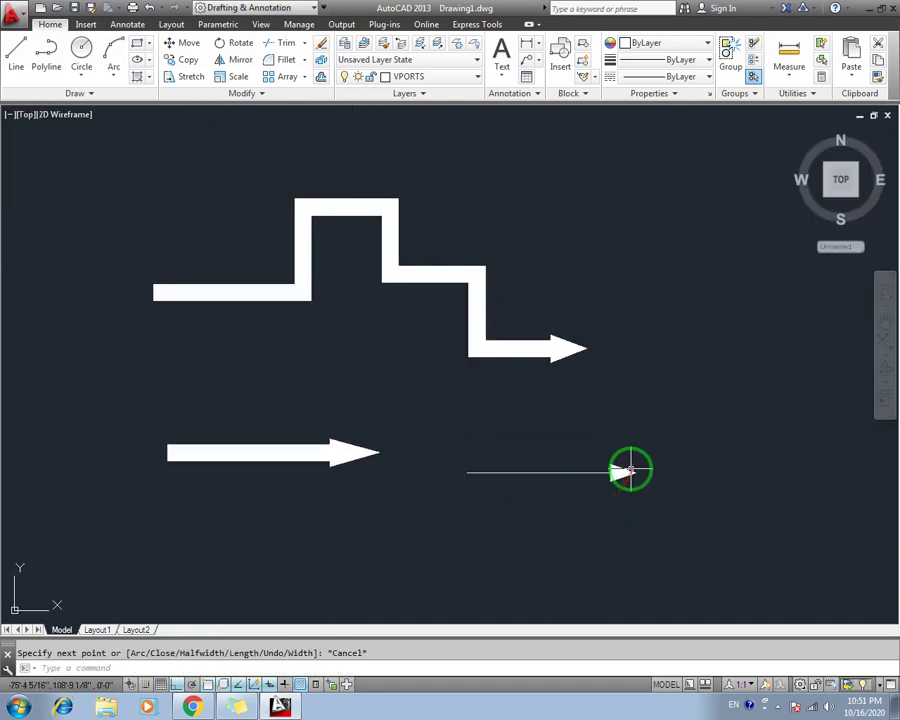
{"action": "middle_click_drag", "start_coordinate": [398, 428], "coordinate": [420, 441]}
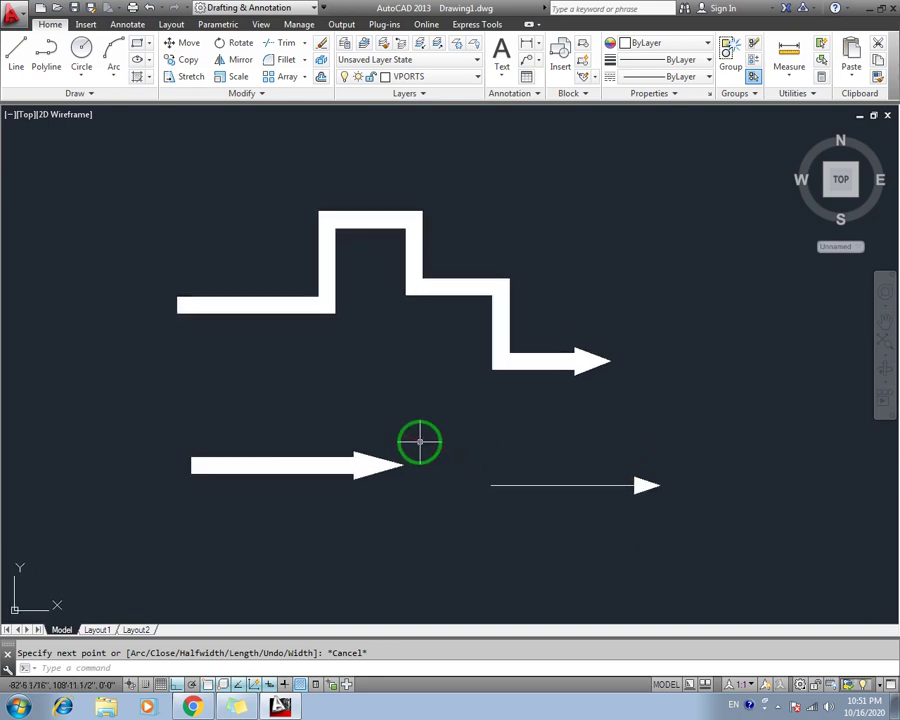